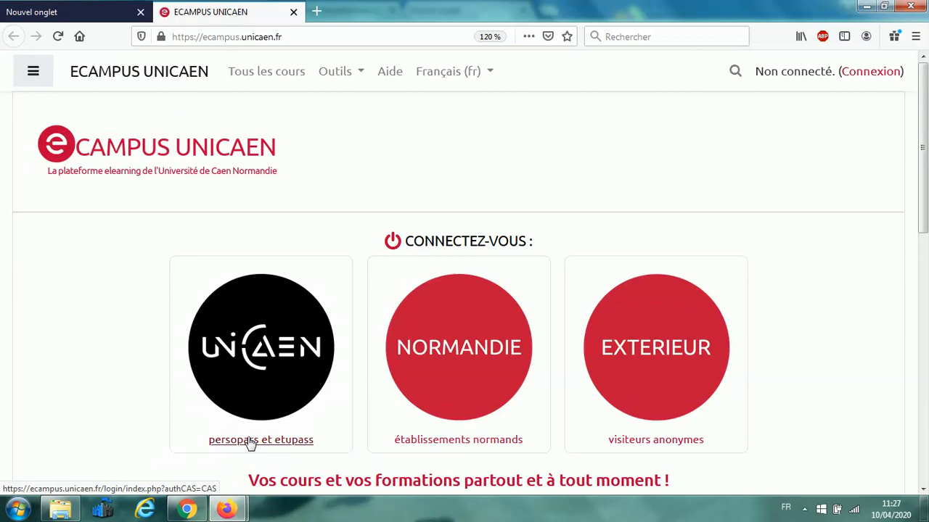
Sign in to ECAMPUS UNICAEN with the saved persopass account and open the course (NGBM2404) M2404 Projengbt Personnel et Professionnel
left_click(248, 441)
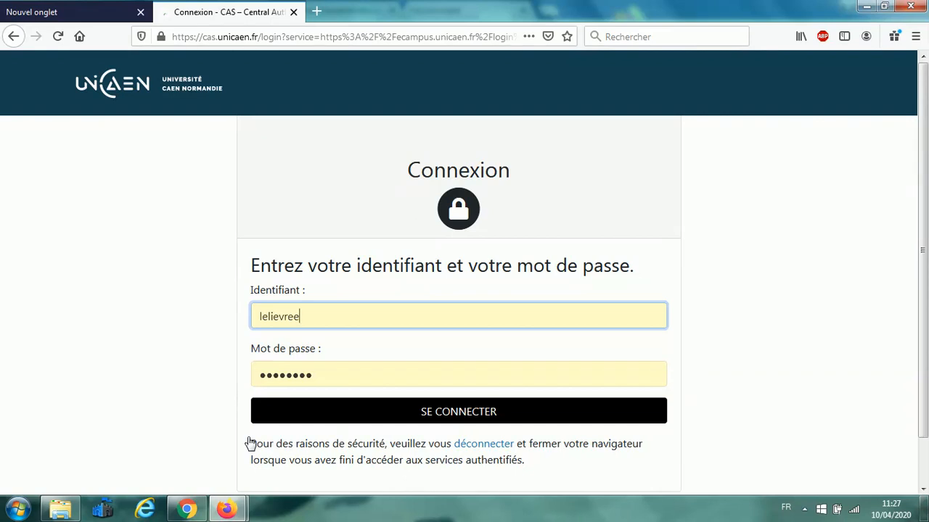
left_click(467, 415)
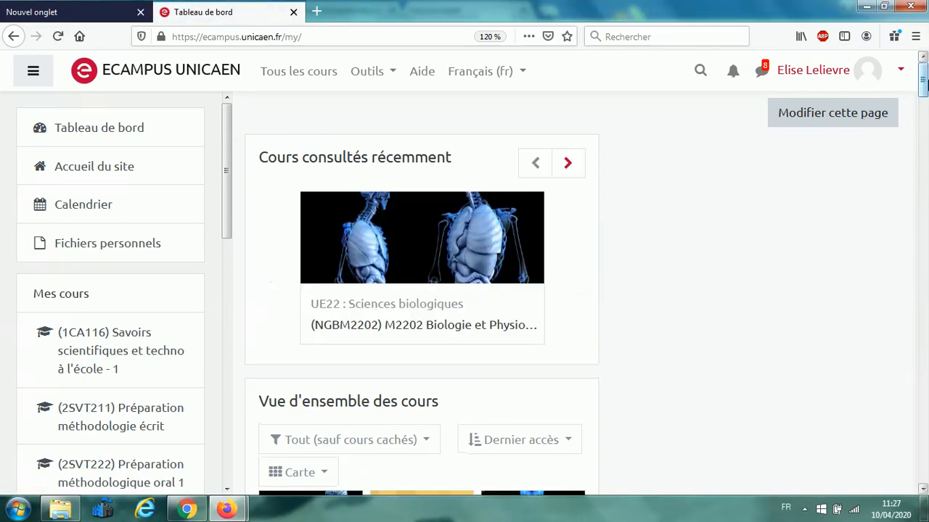
scroll(923, 109, "down", 5)
mouse_move(922, 109)
left_mouse_down()
mouse_move(923, 73)
mouse_move(923, 138)
mouse_move(923, 109)
left_mouse_up()
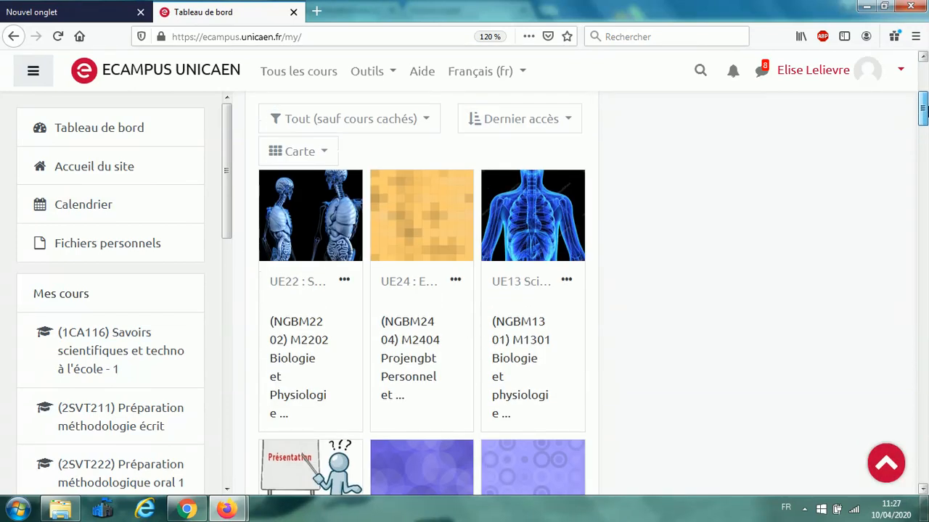
left_click(410, 324)
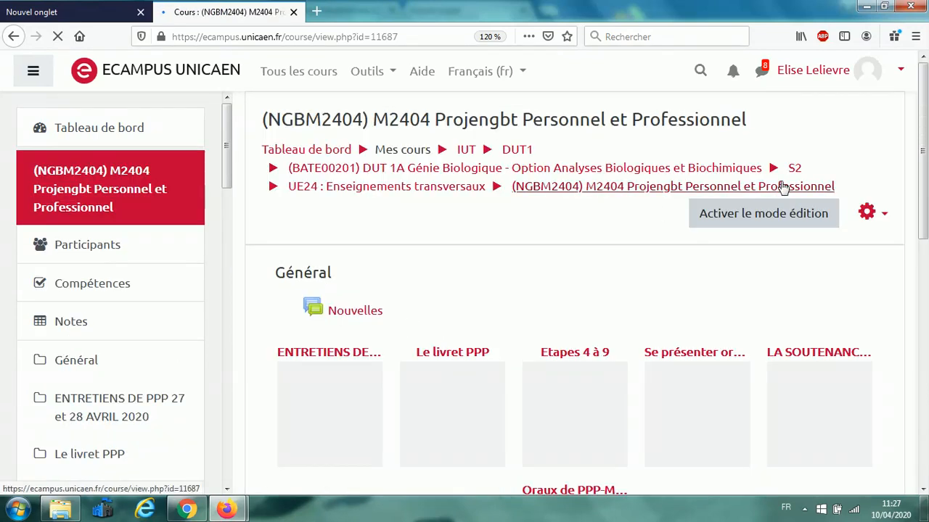
Open the course's "Oraux de PPP" section of 27 and 28 April and bring its videoconference activities into view
scroll(802, 228, "down", 3)
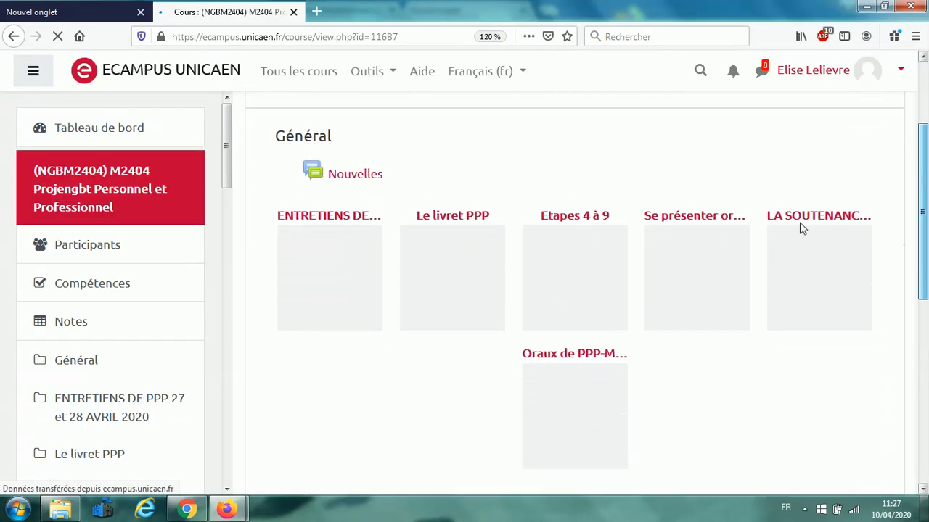
left_click(563, 360)
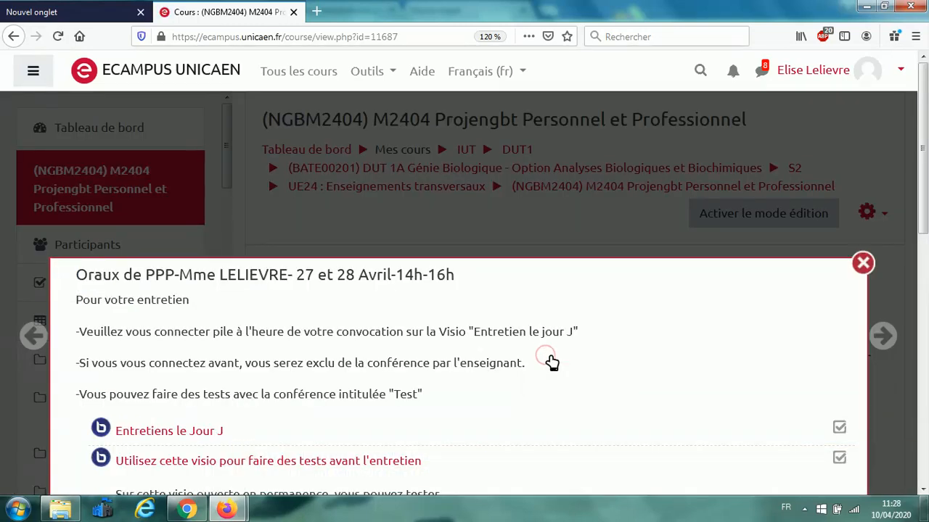
left_click_drag(924, 84, 925, 149)
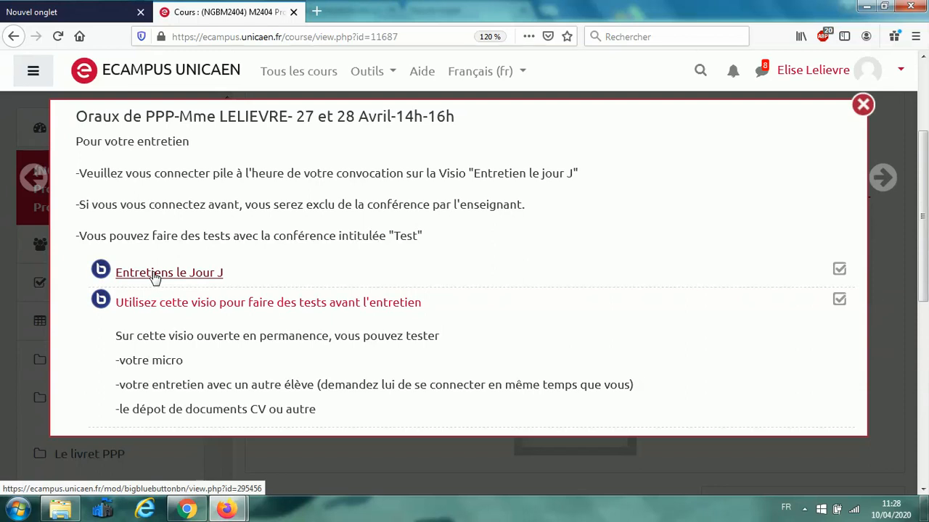
Open the "Entretiens le Jour J" activity and enter its videoconference session
left_click(155, 275)
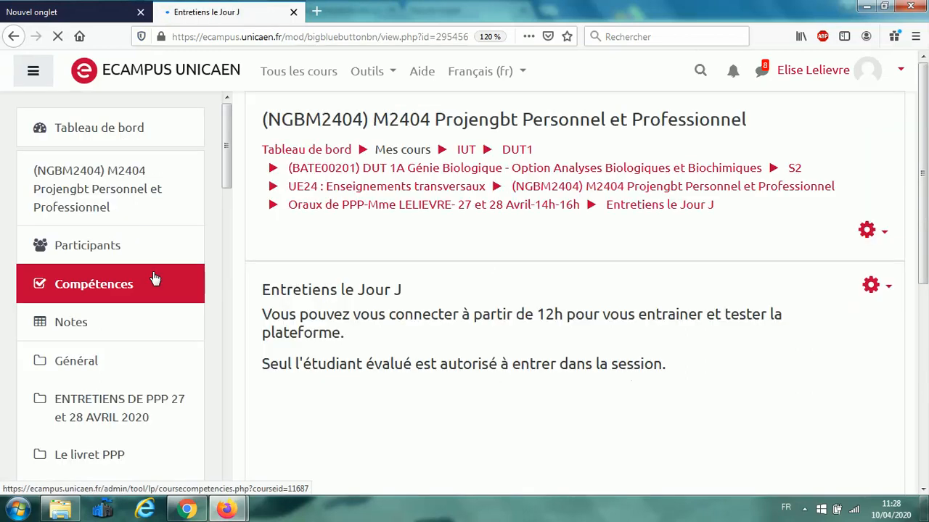
left_click_drag(924, 96, 925, 174)
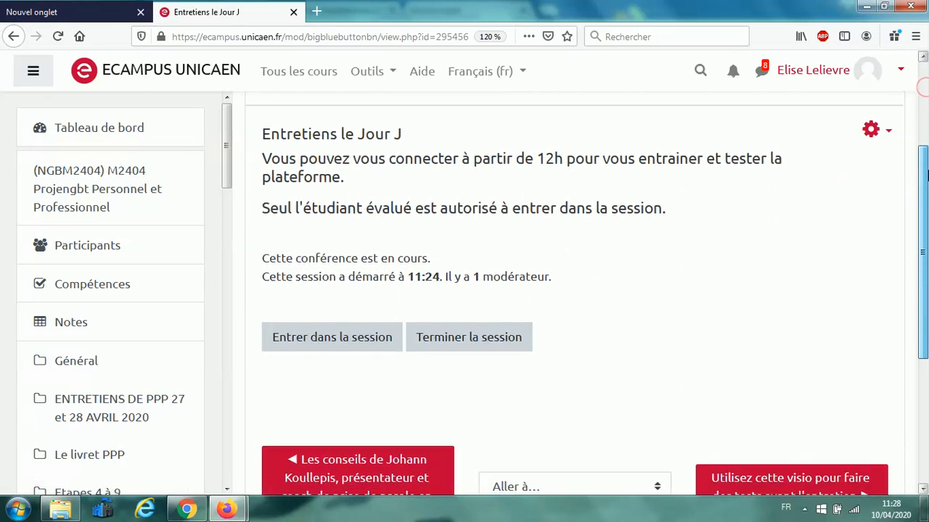
left_click(323, 346)
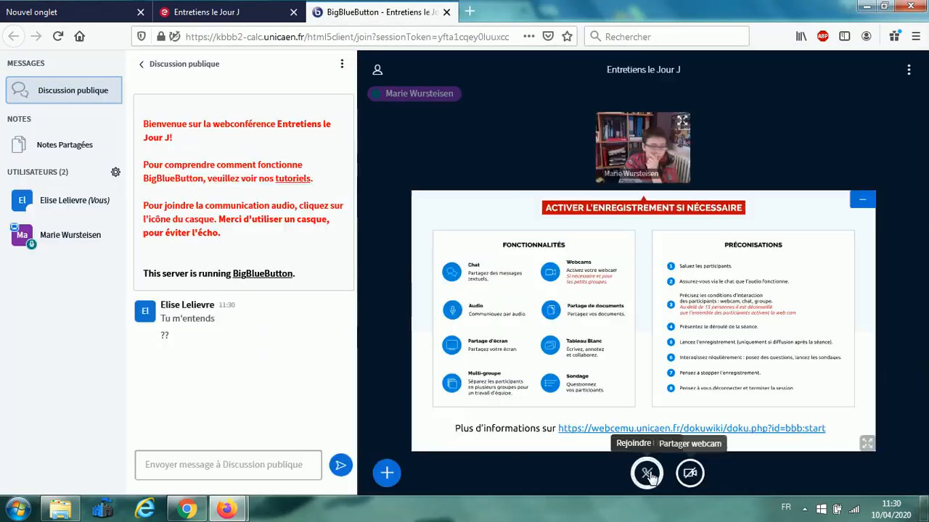
Join the conference audio with the Realtek microphone, allowing access with the decision remembered, and confirm the echo test
left_click(646, 473)
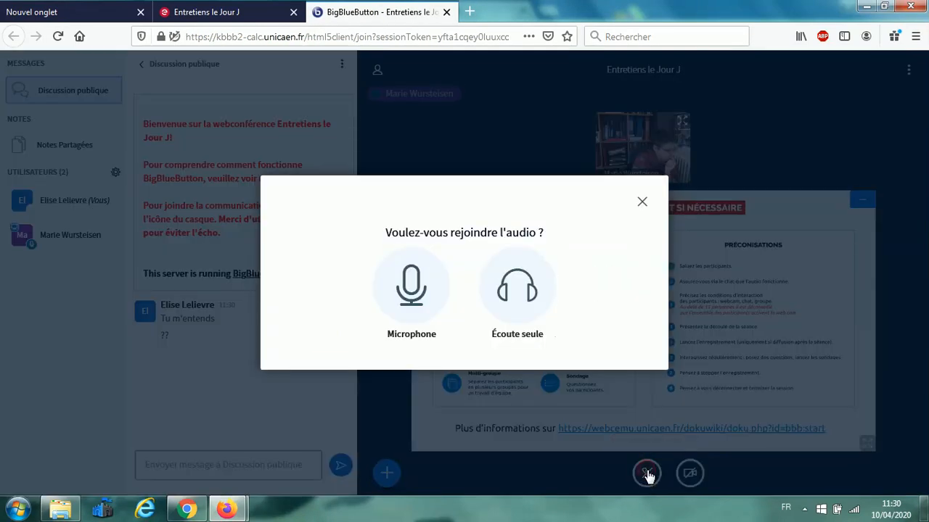
left_click(428, 302)
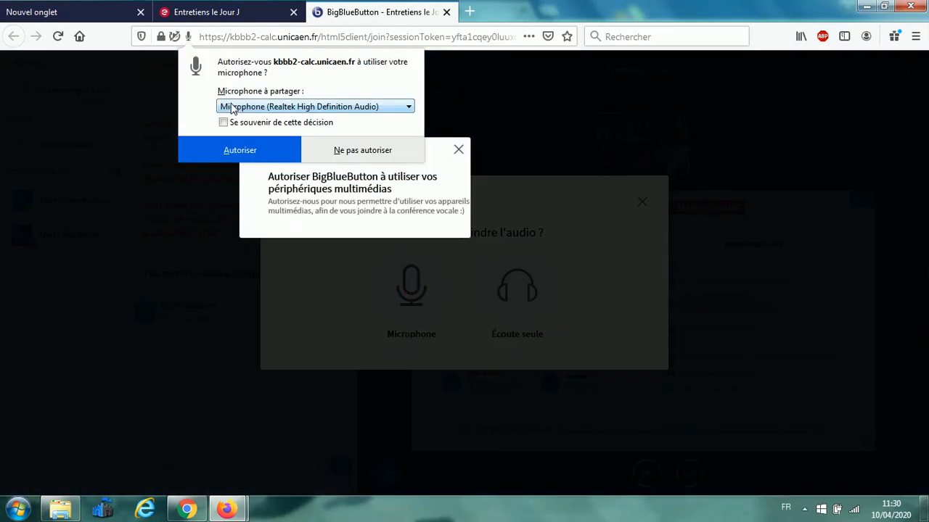
left_click(224, 123)
left_click(231, 148)
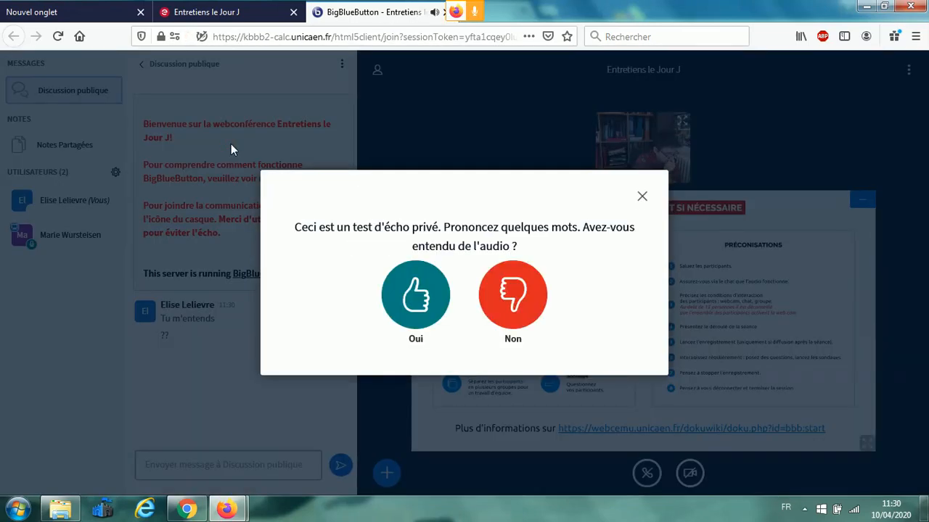
left_click(425, 312)
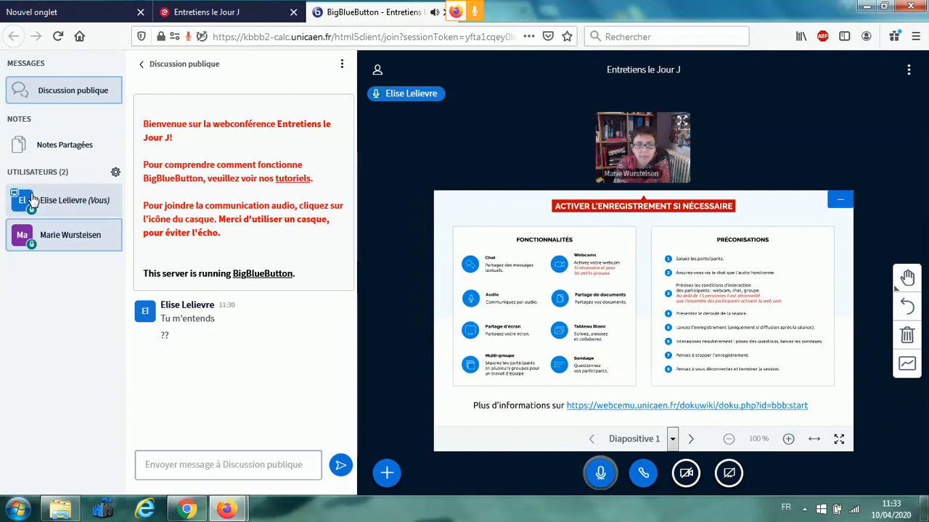
Hand the presenter role to the other participant and take it back for yourself
left_click(75, 233)
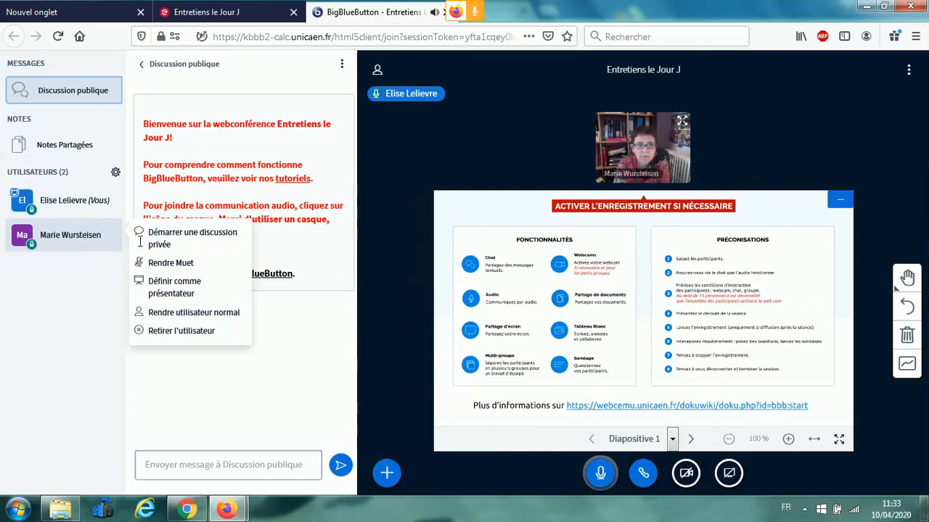
left_click(178, 294)
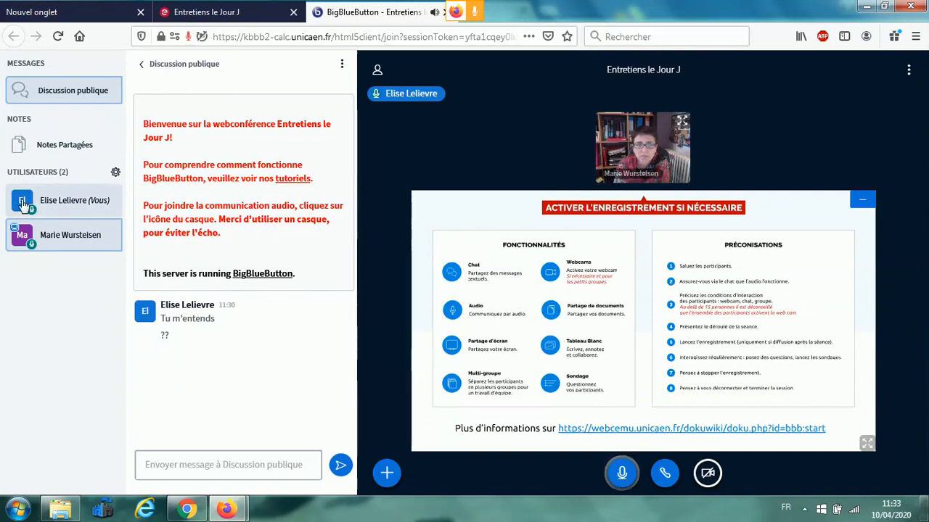
left_click(52, 209)
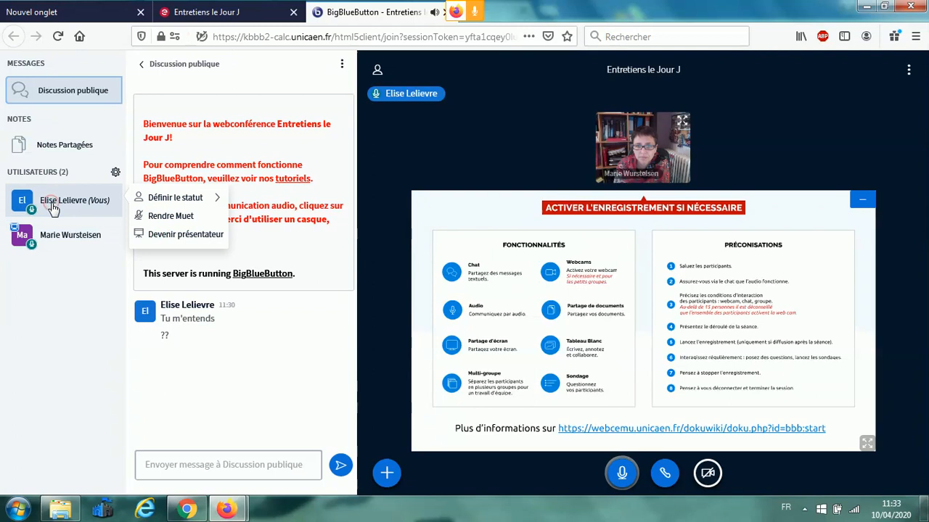
left_click(172, 235)
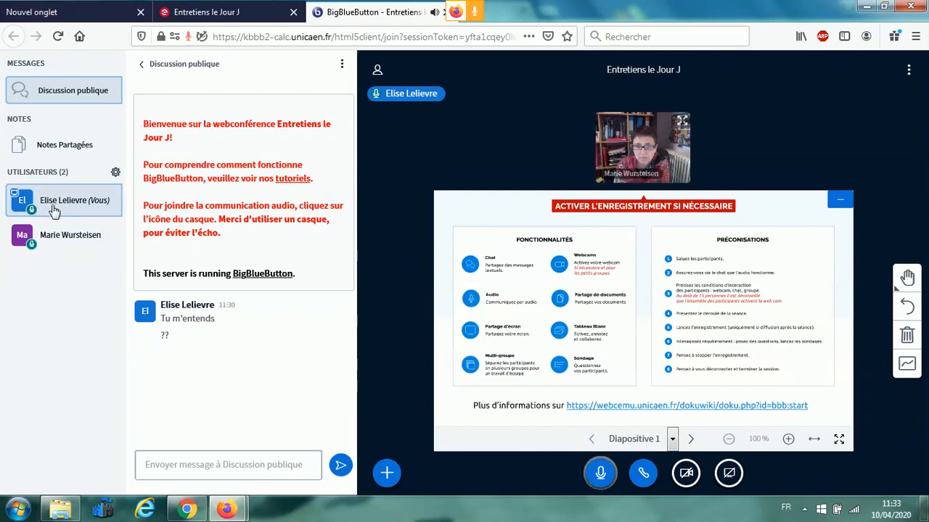
Examine the management options available for the other participant, such as removing them from the session
left_click(50, 235)
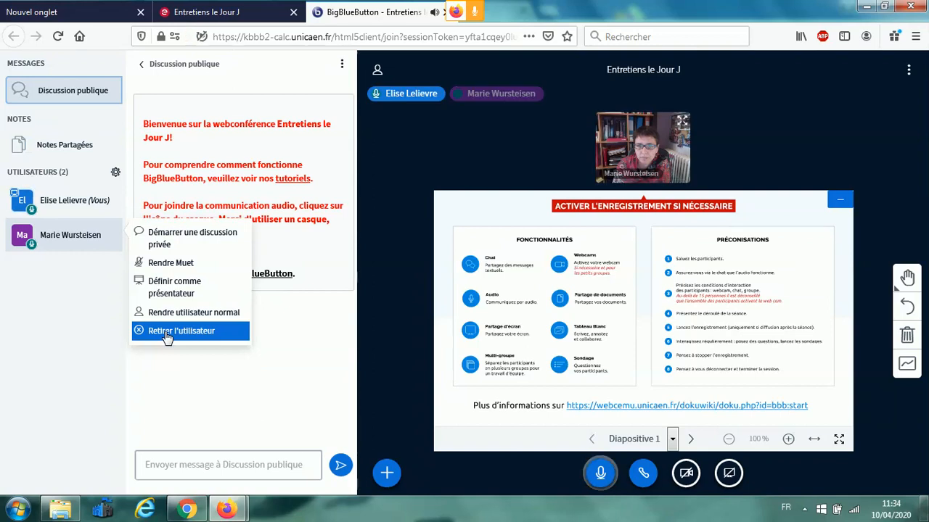
left_click(177, 462)
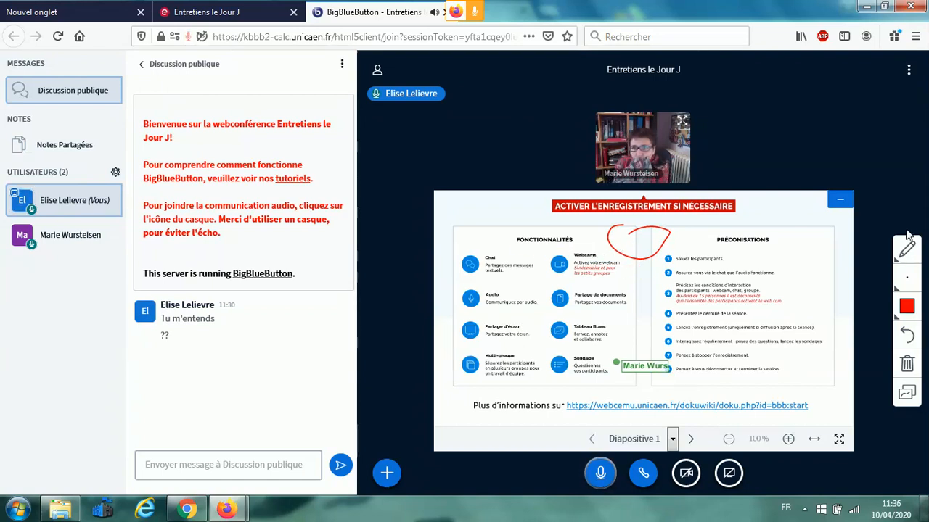
Write your last name in red in a text box at the slide's upper-left corner and disable multi-user whiteboard mode
left_click(907, 253)
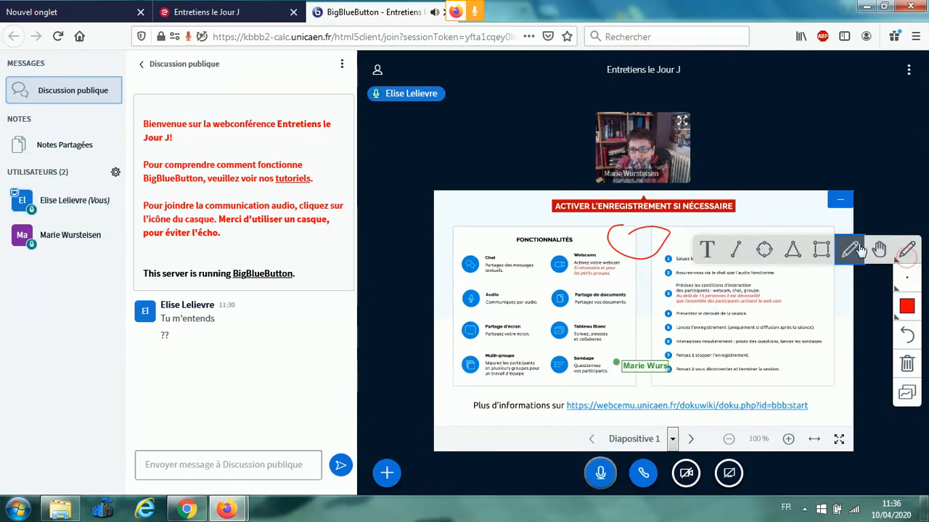
left_click(714, 253)
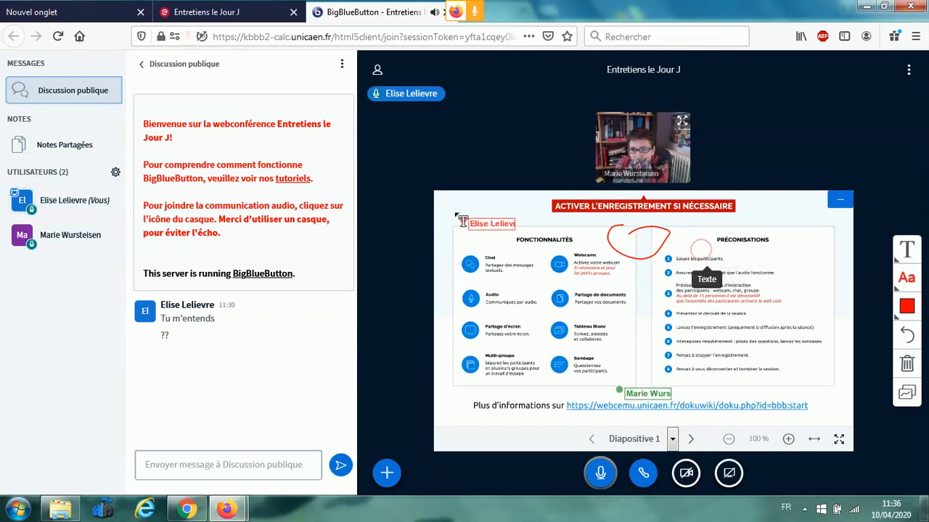
left_click_drag(444, 206, 546, 234)
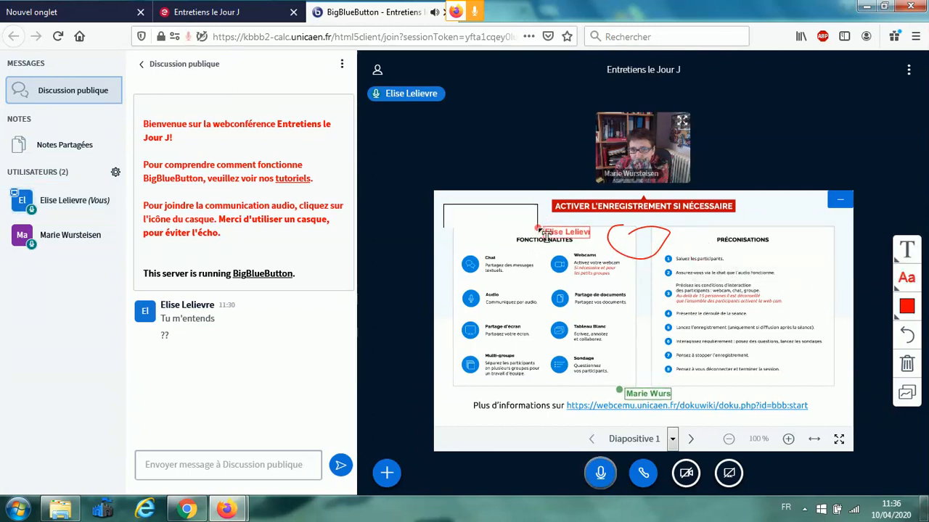
type("LELIEVRE")
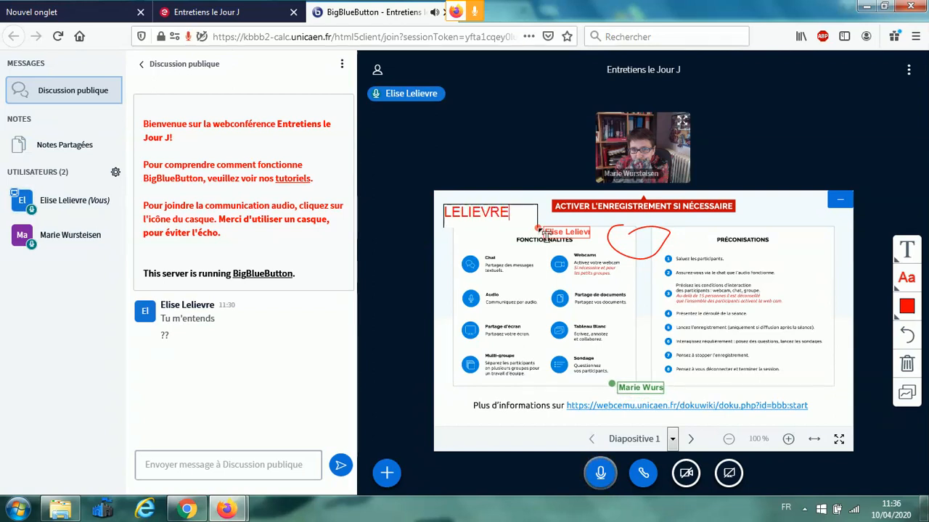
key("BackSpace")
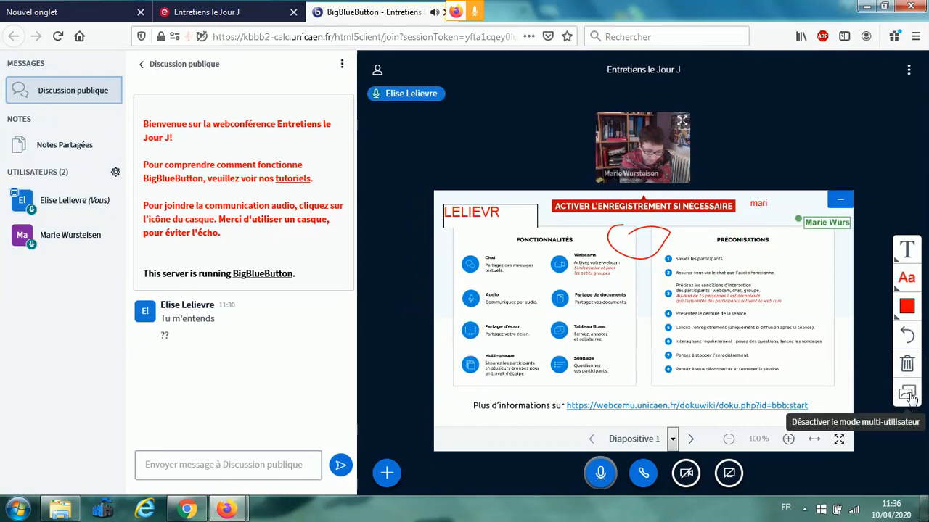
left_click(908, 396)
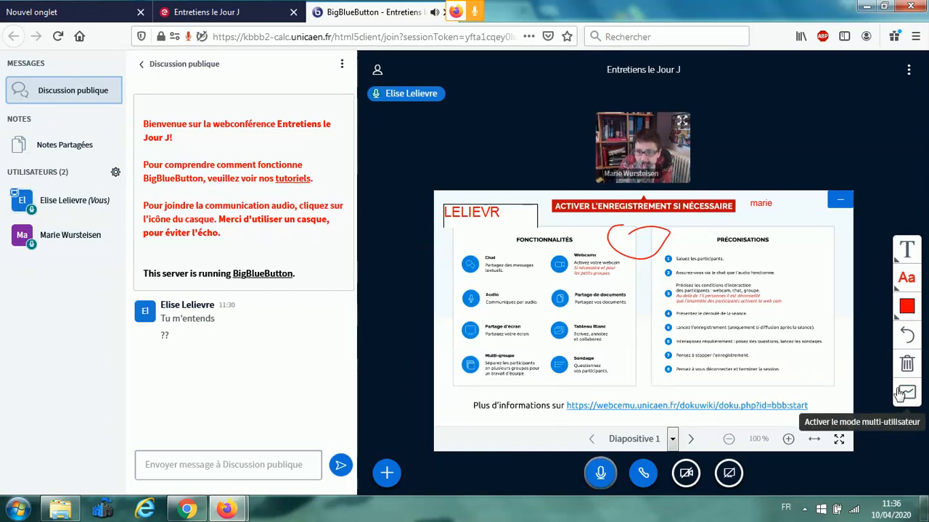
left_click(564, 218)
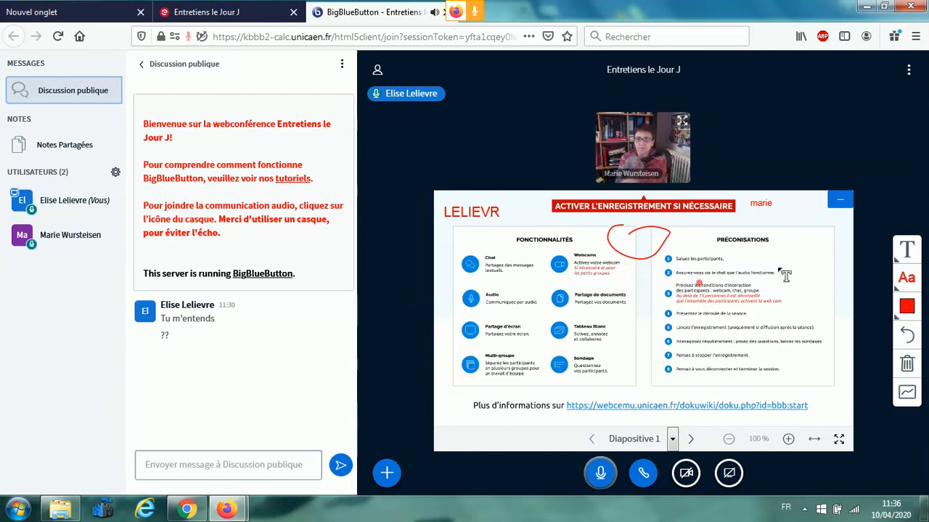
Draw a red freehand scribble over the slide's FONCTIONNALITÉS heading with the pencil and enable multi-user whiteboard mode
left_click(907, 251)
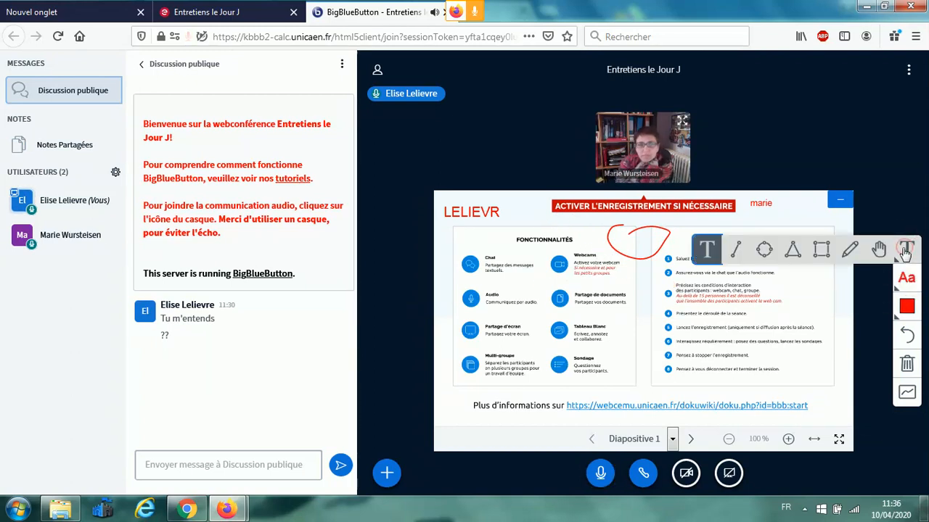
left_click(853, 251)
mouse_move(587, 217)
left_mouse_down()
mouse_move(524, 257)
mouse_move(563, 262)
left_mouse_up()
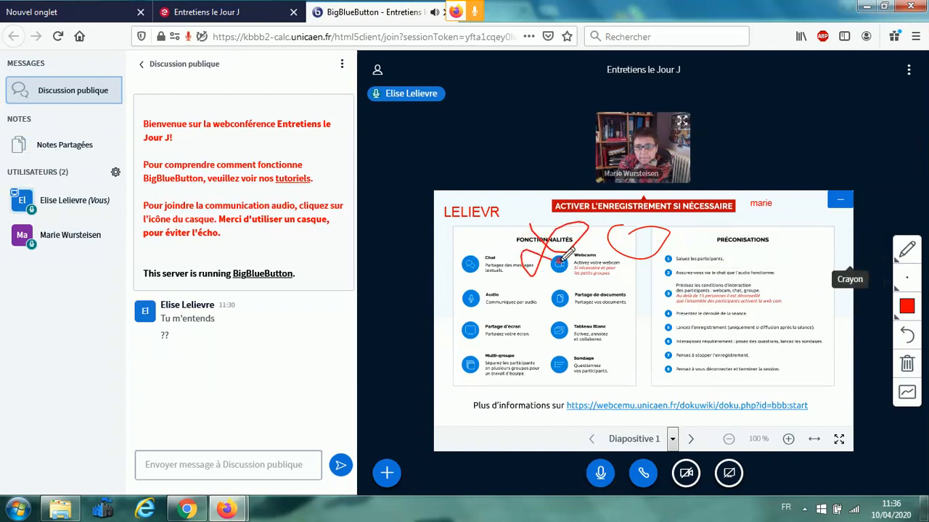
left_click(914, 399)
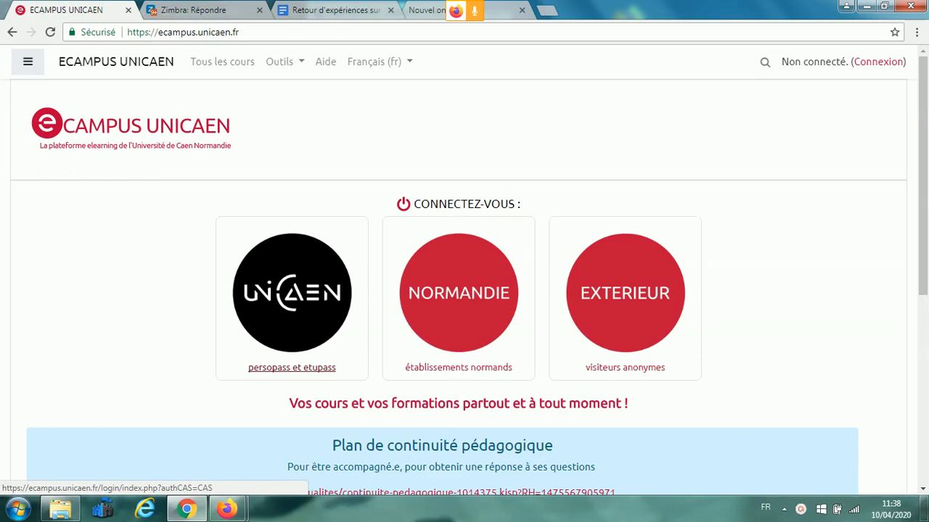
In Chrome, sign in to ECAMPUS through persopass and open the (NGBM2404) M2404 course
left_click(275, 371)
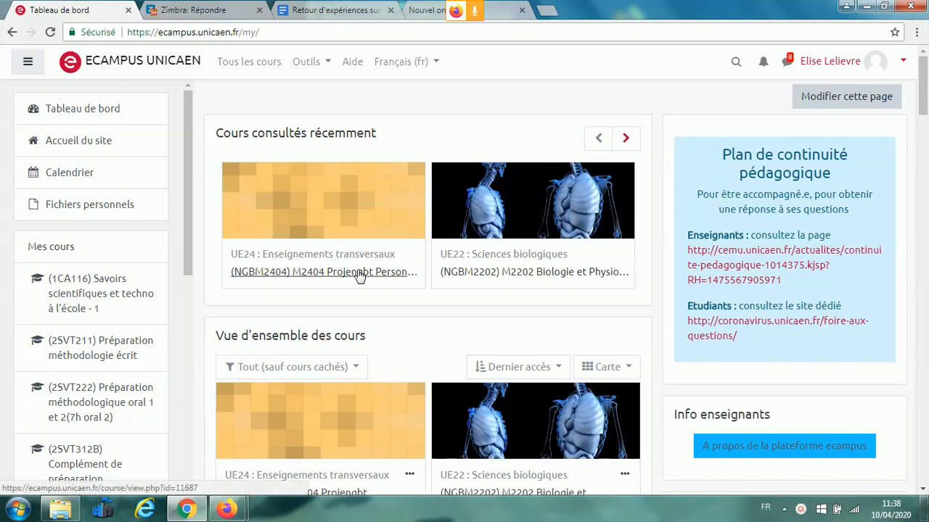
left_click(359, 274)
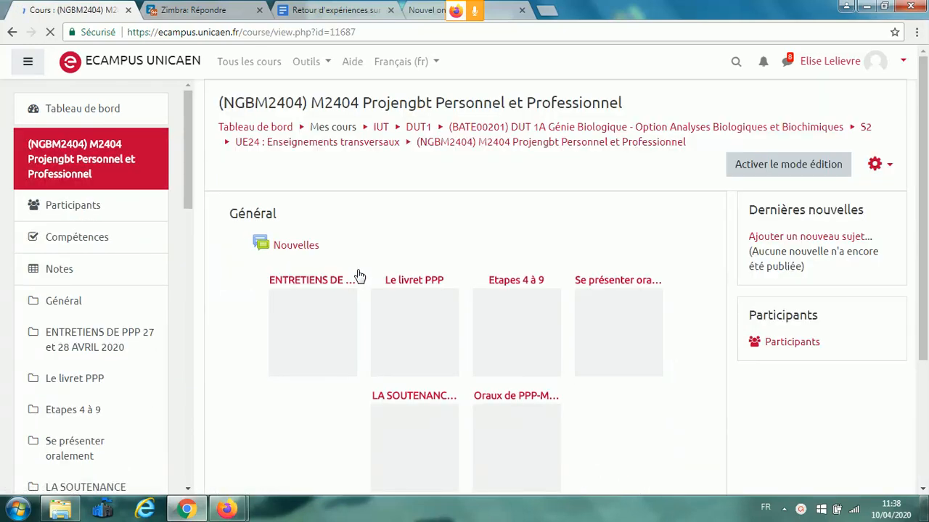
Turn on editing mode for the course and go to the videoconference activities in its last section
left_click(744, 166)
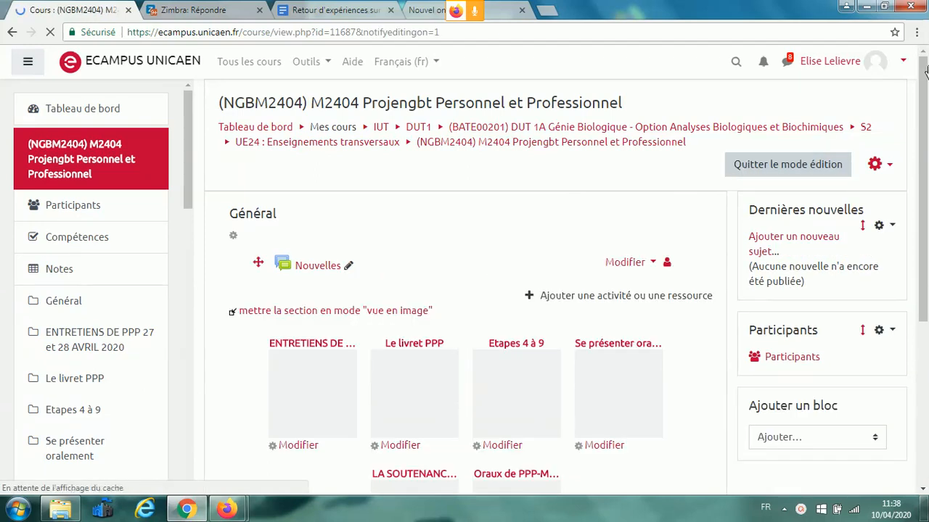
scroll(675, 228, "down", 5)
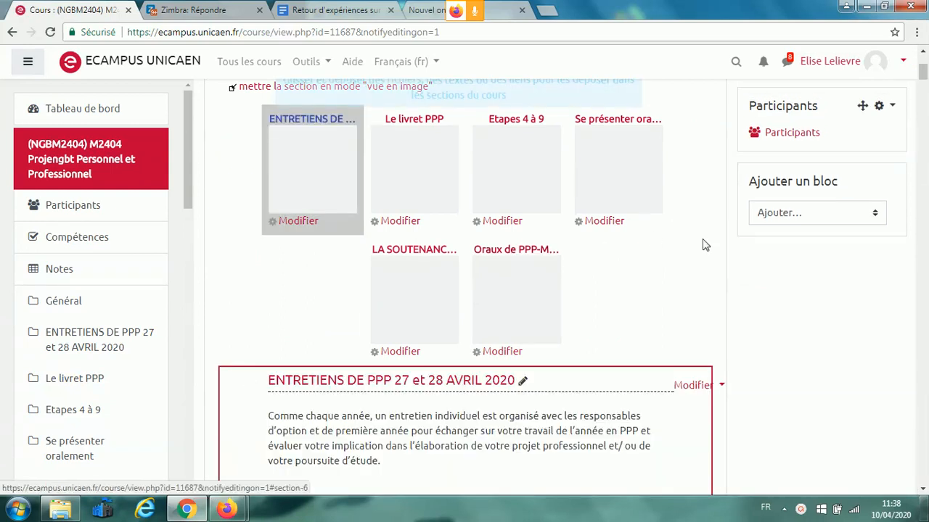
left_click_drag(925, 76, 922, 486)
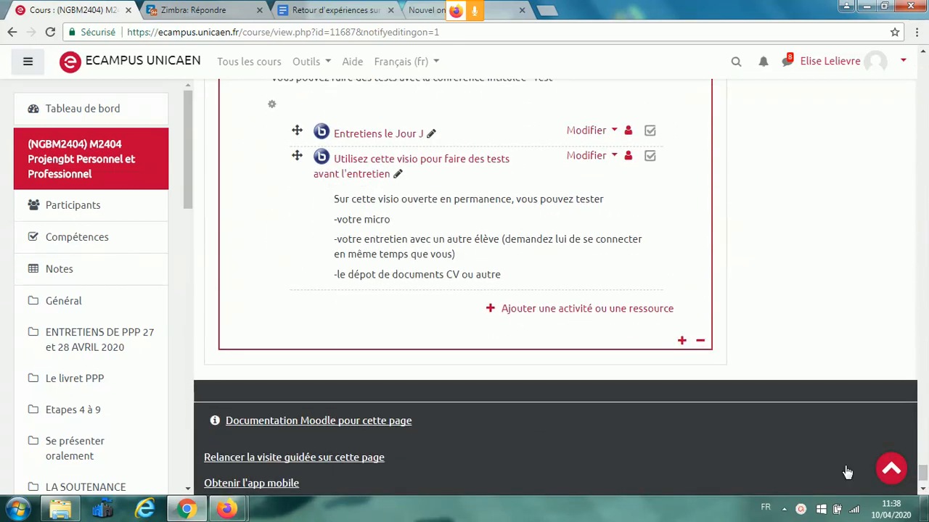
Add a section at the end of the course and rename it "Oraux de Mme" followed by the teacher's last name
left_click(682, 341)
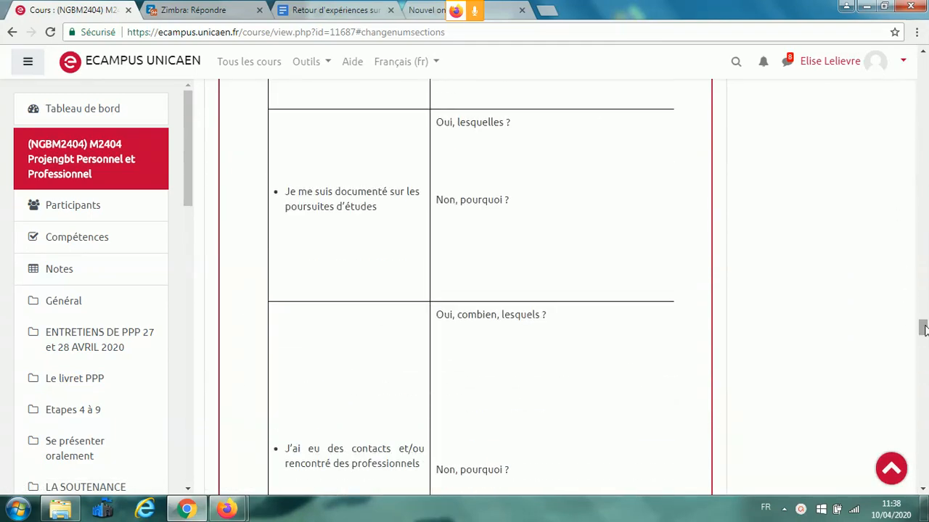
left_click_drag(924, 328, 924, 481)
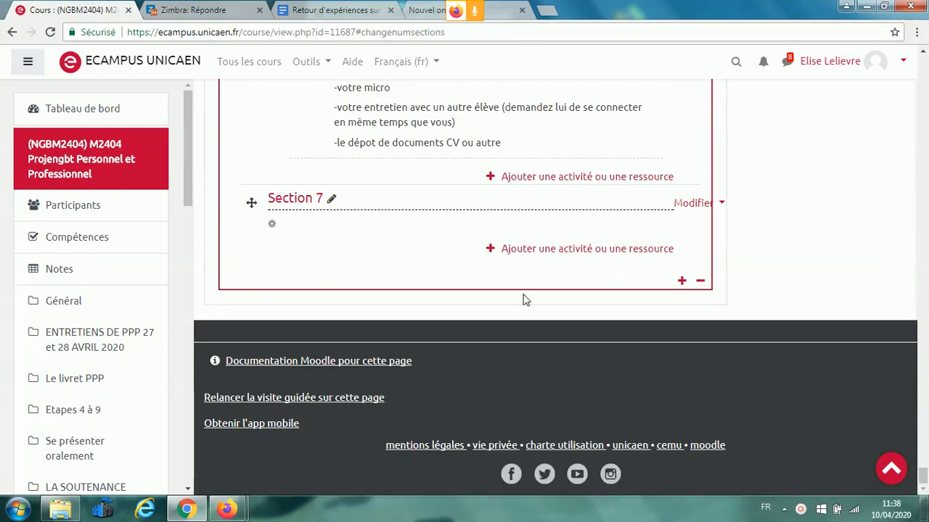
left_click(331, 200)
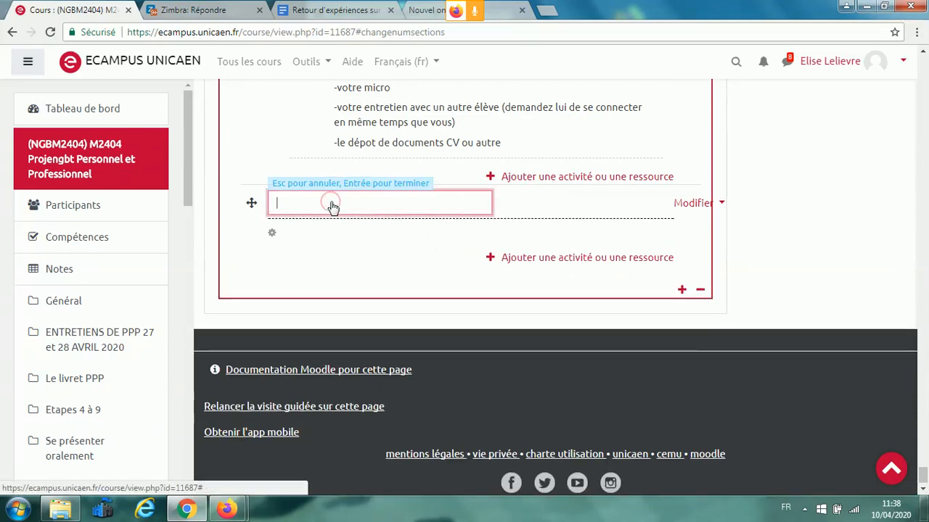
type("Oraux de M")
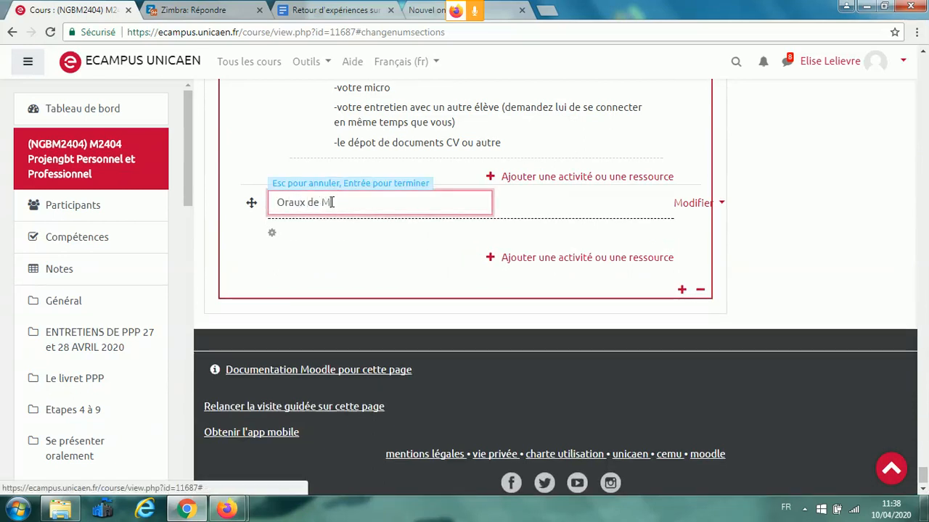
type("me WUrsteisen")
key("Return")
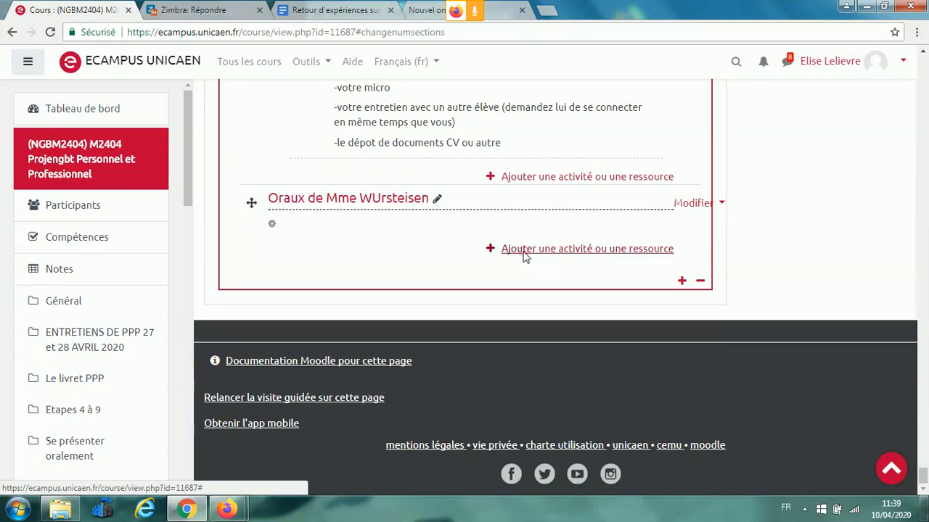
Add a BigBlueButtonBN activity named "Oraux du Jour J" to the new section and expand its additional general settings
left_click(524, 253)
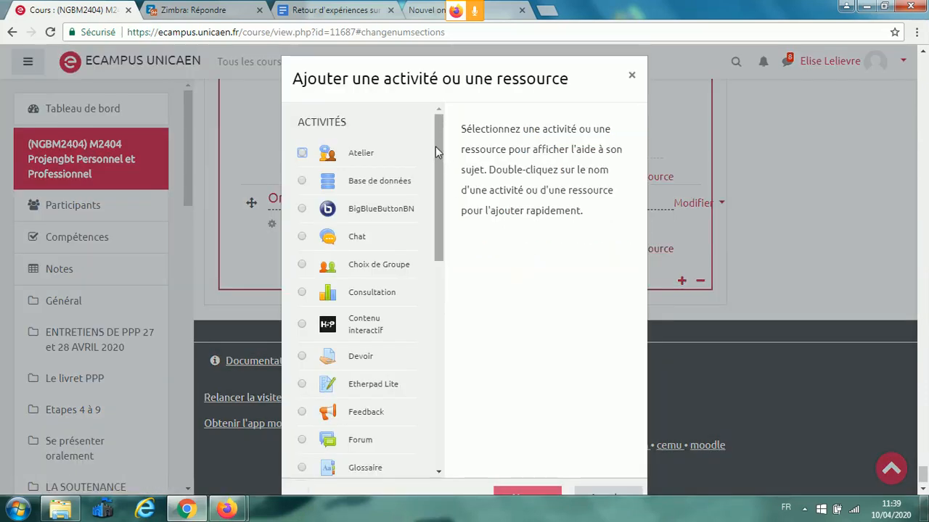
left_click(302, 209)
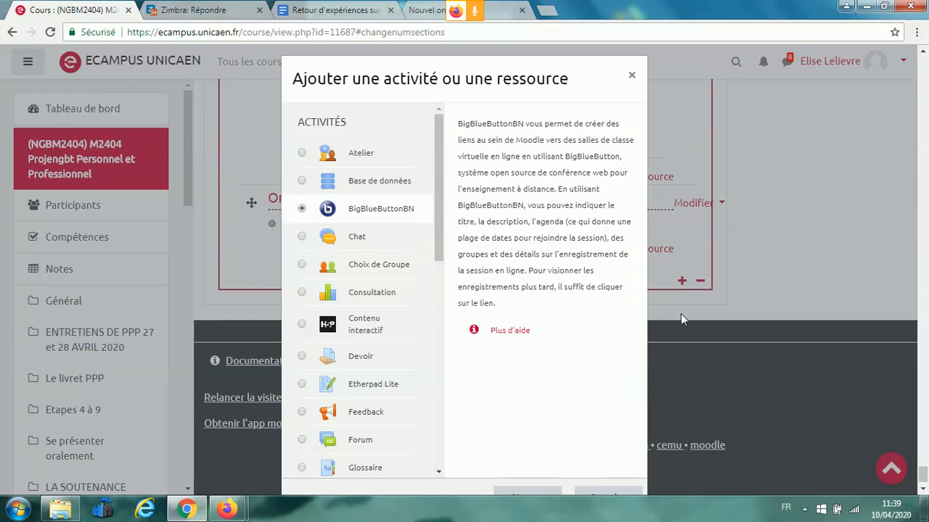
left_click(514, 494)
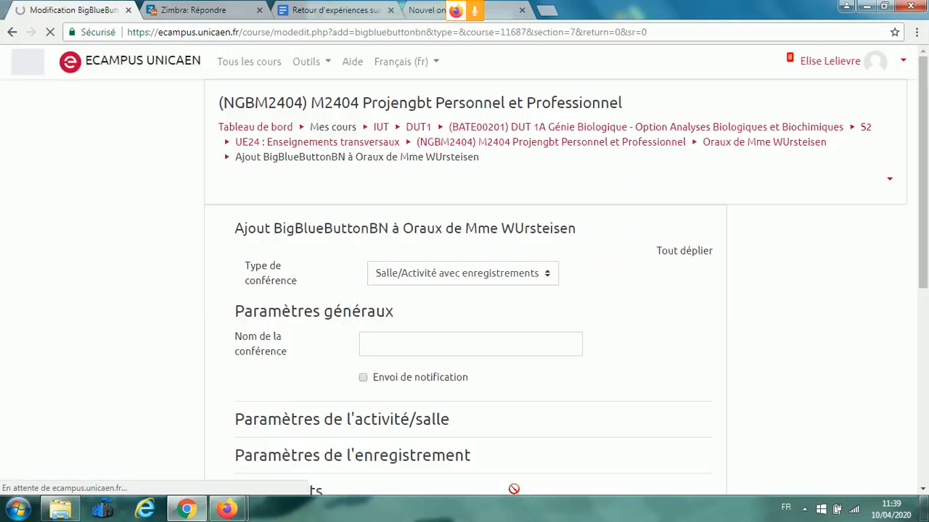
left_click(385, 343)
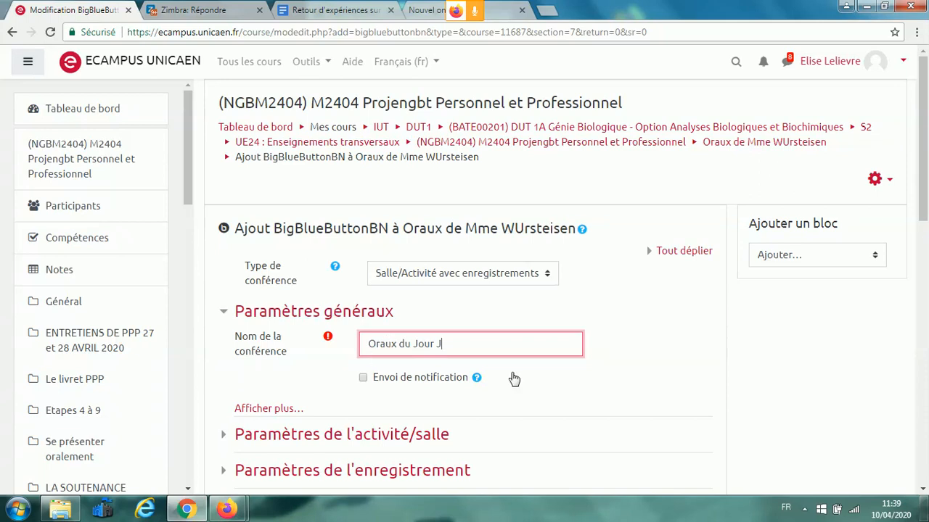
left_click_drag(924, 160, 922, 253)
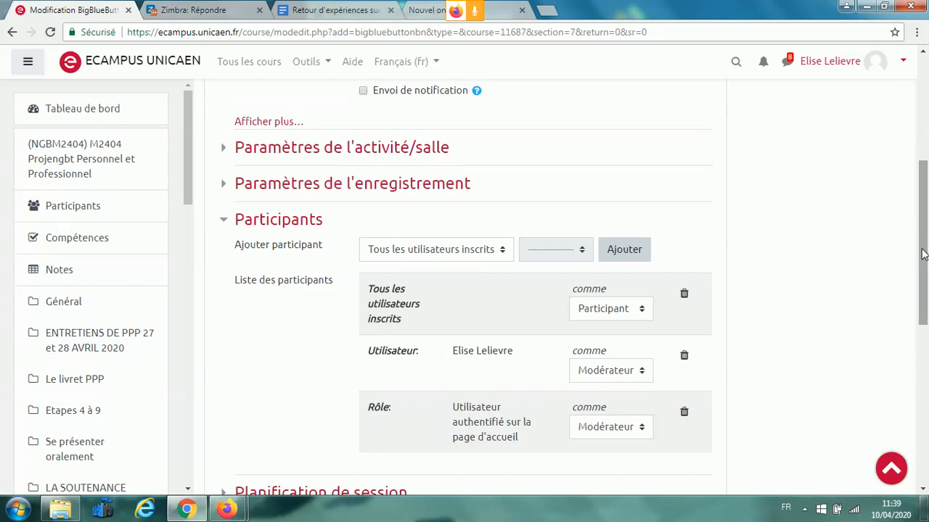
left_click(264, 122)
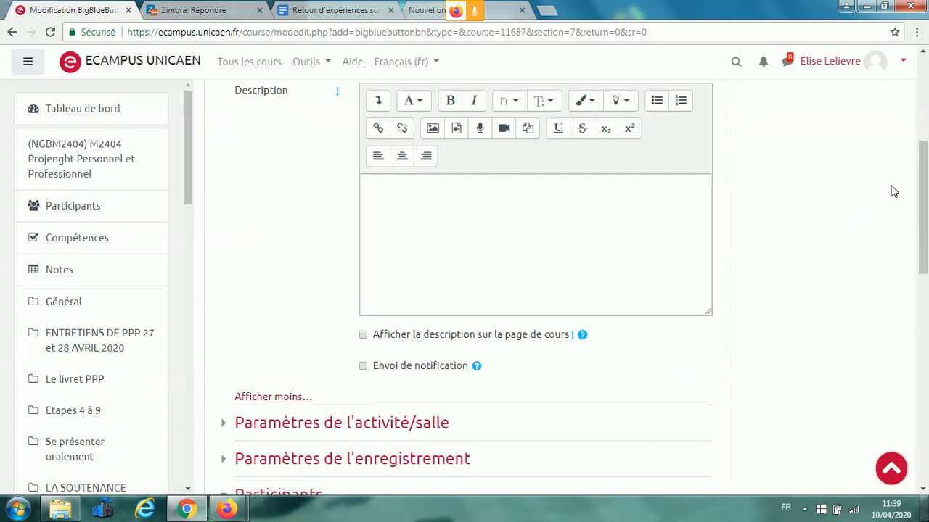
left_click_drag(925, 168, 925, 233)
scroll(926, 251, "down", 1)
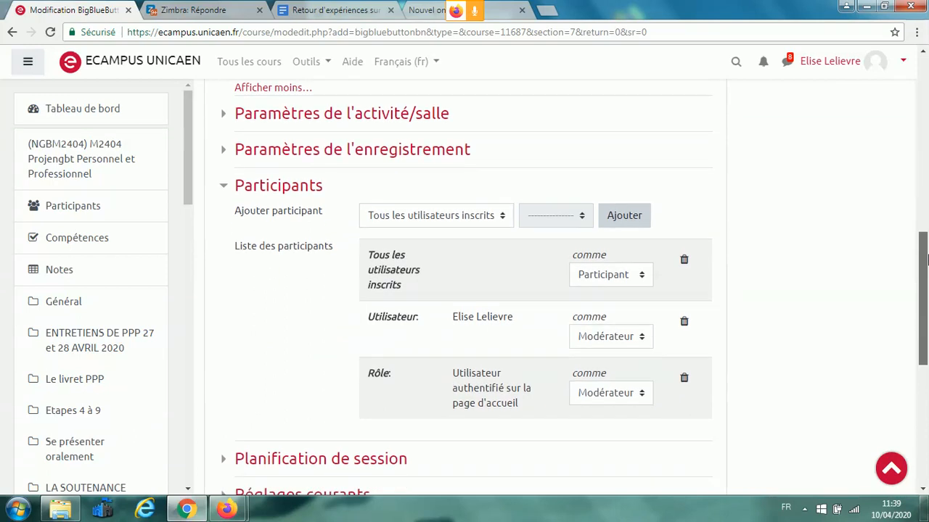
Enter the room's welcome message "Dire Bonjour dans le chat et de confirmer que vous entendez bien l'enseignant."
left_click(323, 116)
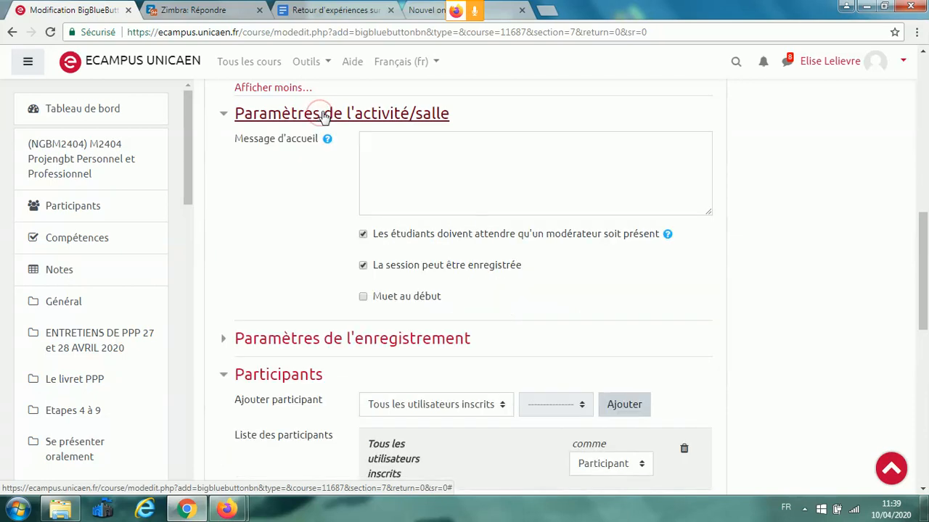
left_click(392, 149)
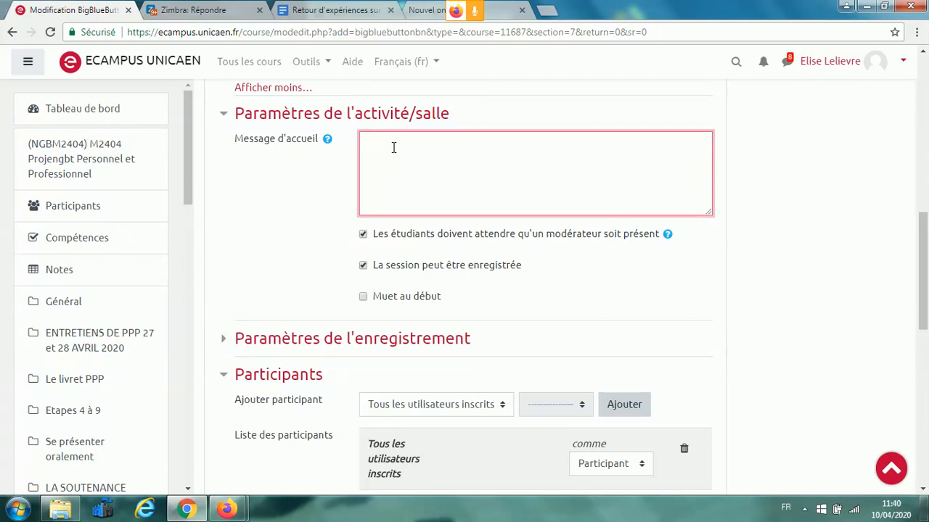
type("Dire Bonjour dans le chat et de confir")
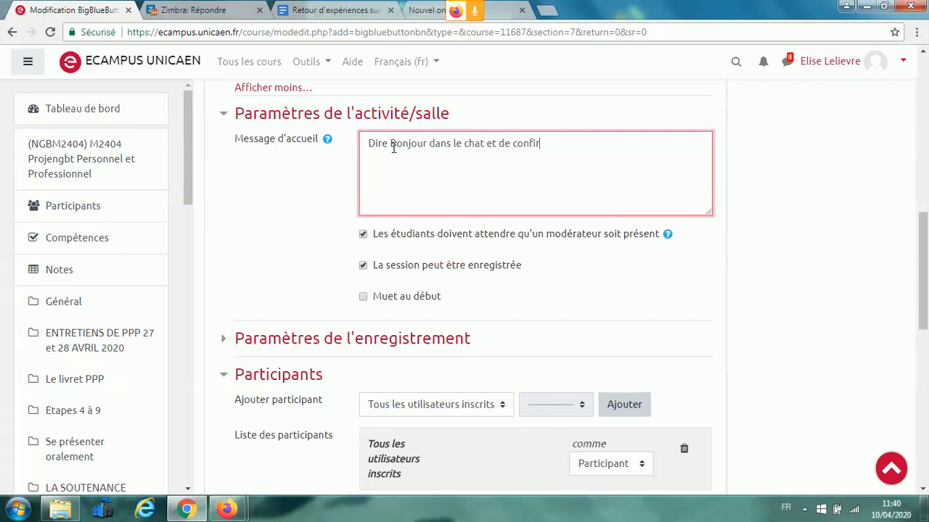
type("mer que vous entendez bien l")
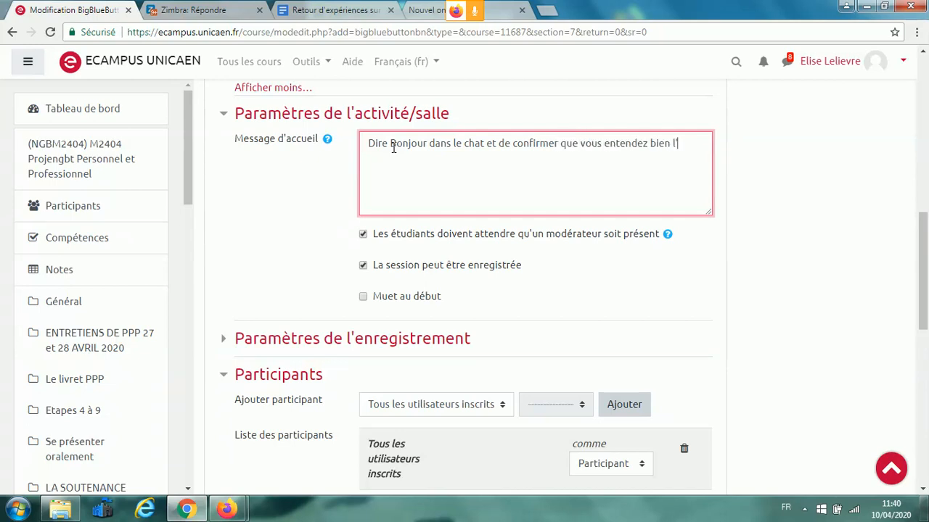
type("eignant.")
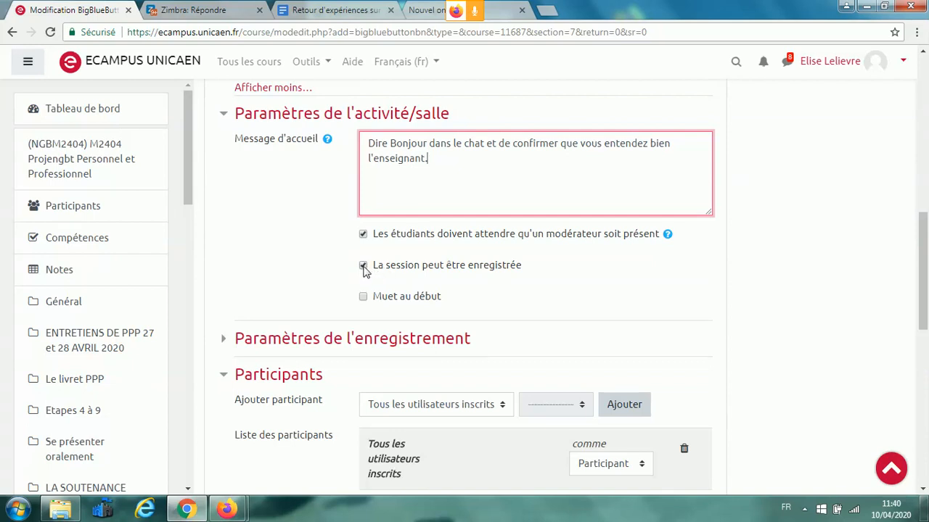
left_click_drag(920, 219, 925, 286)
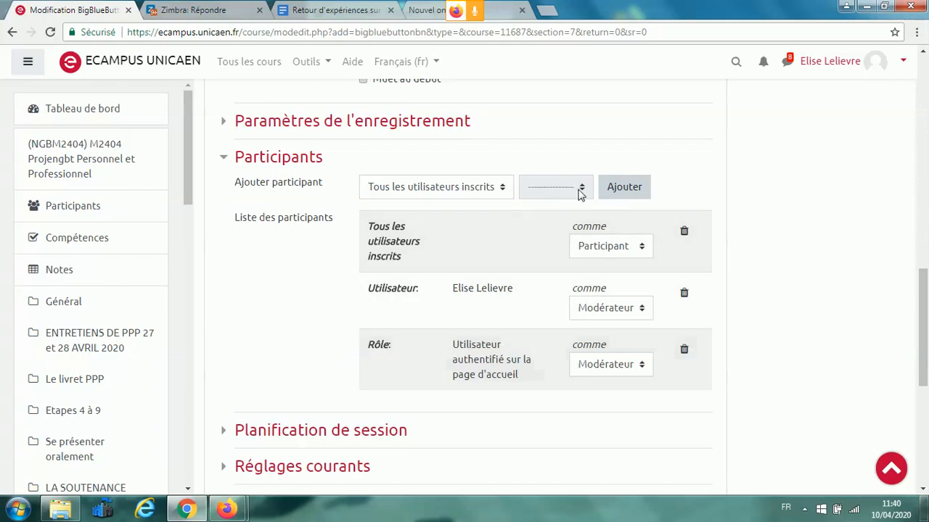
left_click(499, 187)
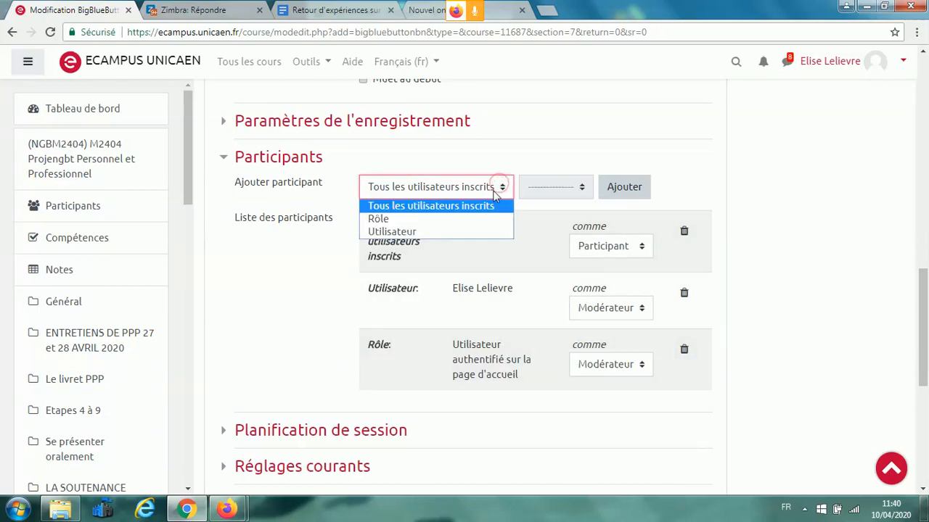
left_click(450, 232)
left_click(560, 213)
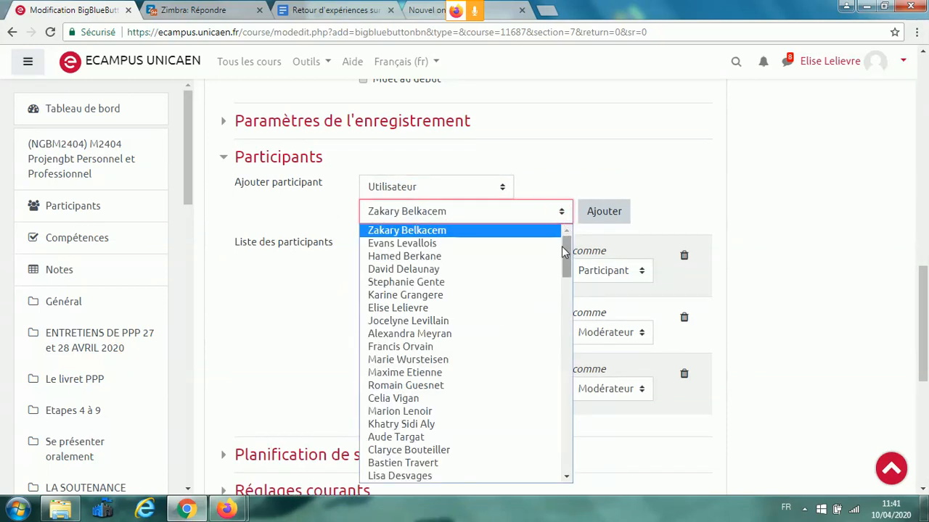
Add the Enseignant role to the activity's participant list and assign it as Modérateur
left_click(499, 189)
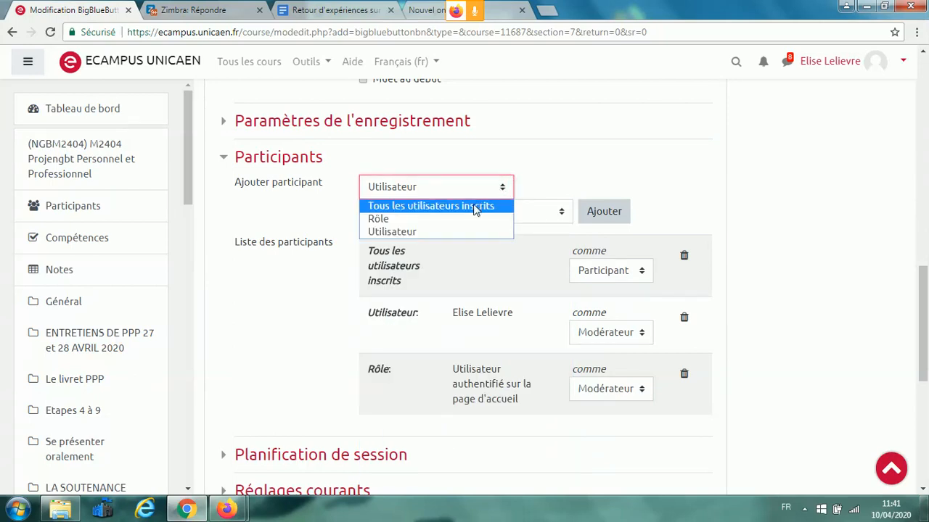
left_click(439, 219)
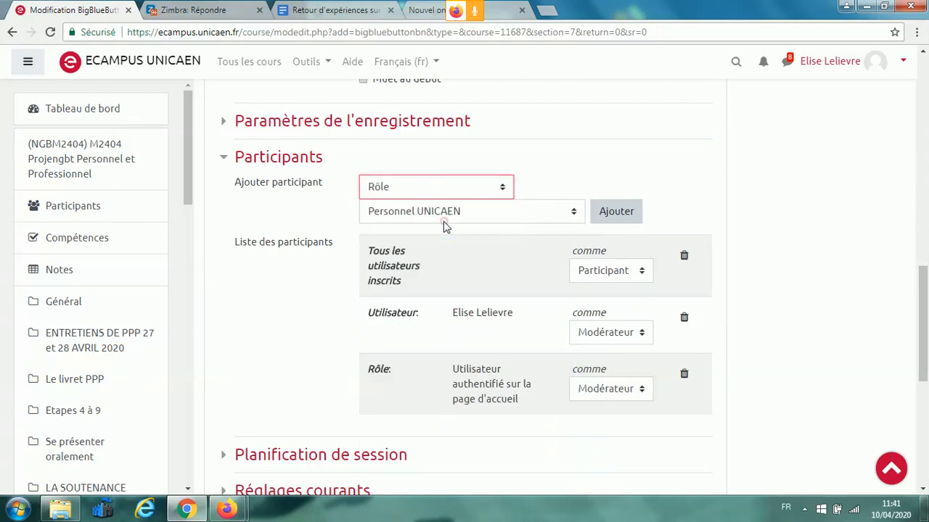
left_click(574, 215)
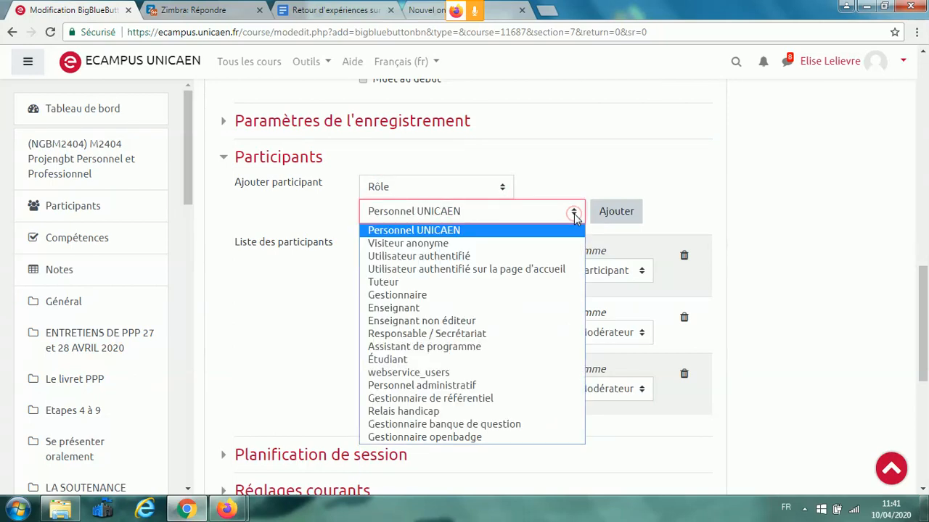
left_click(467, 308)
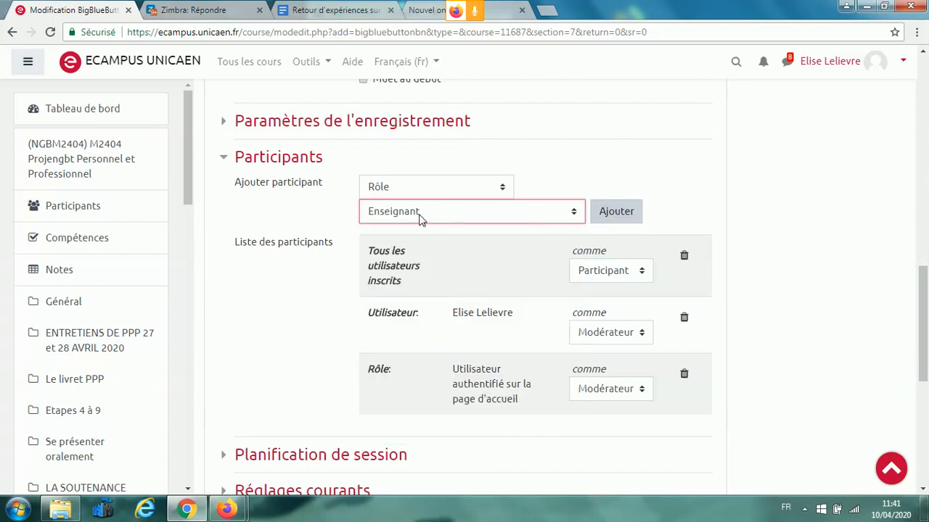
left_click(609, 214)
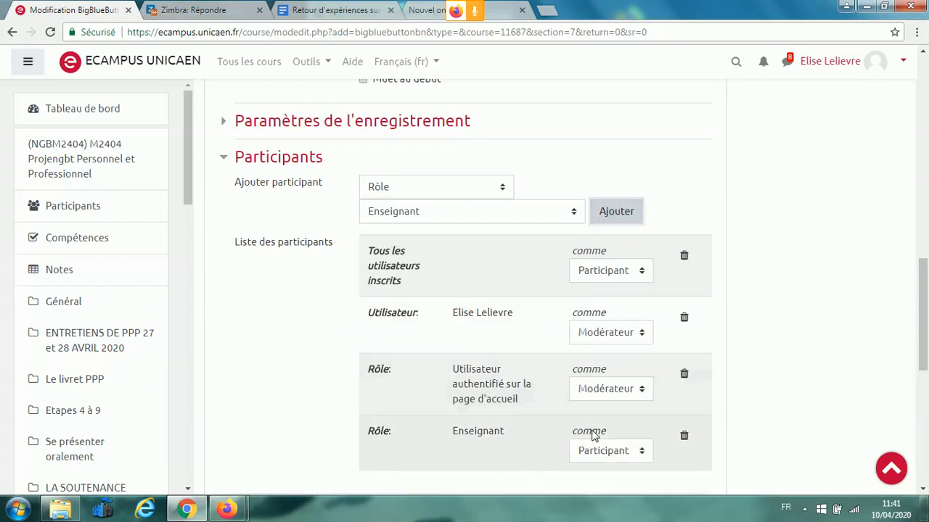
left_click(643, 450)
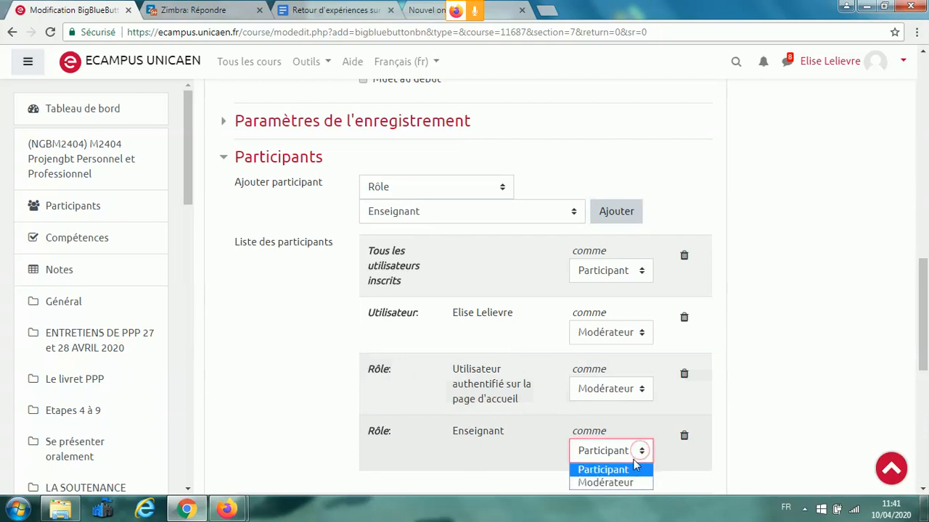
left_click(613, 482)
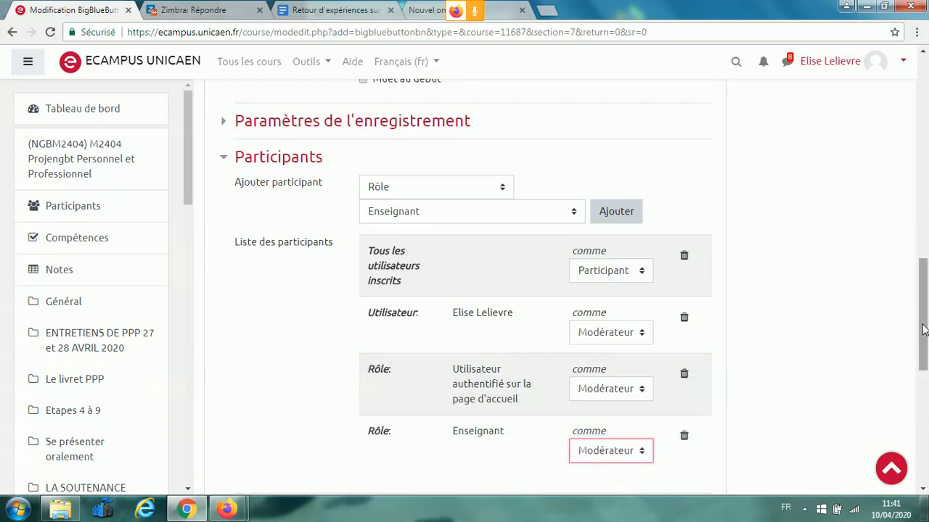
Remove the individual user and the "Utilisateur authentifié sur la page d'accueil" role from the participant list
scroll(925, 326, "down", 2)
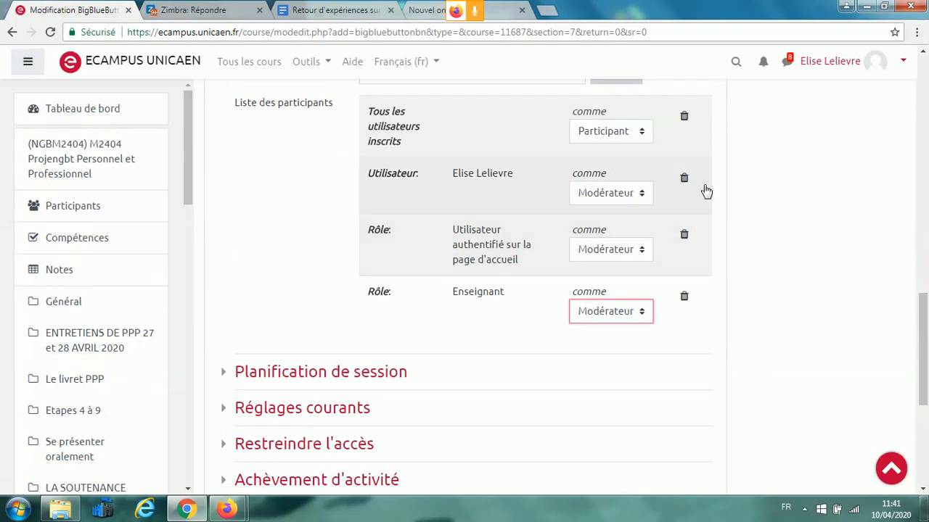
left_click(683, 179)
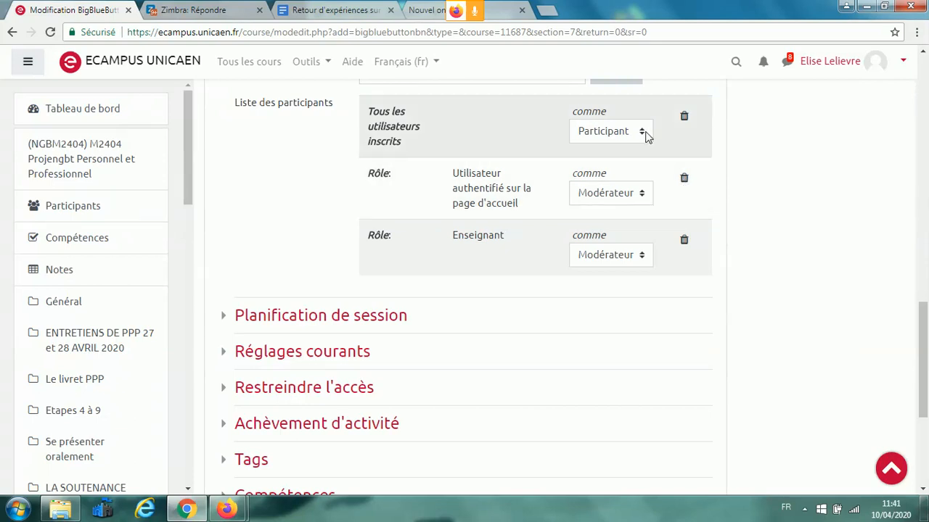
left_click(683, 180)
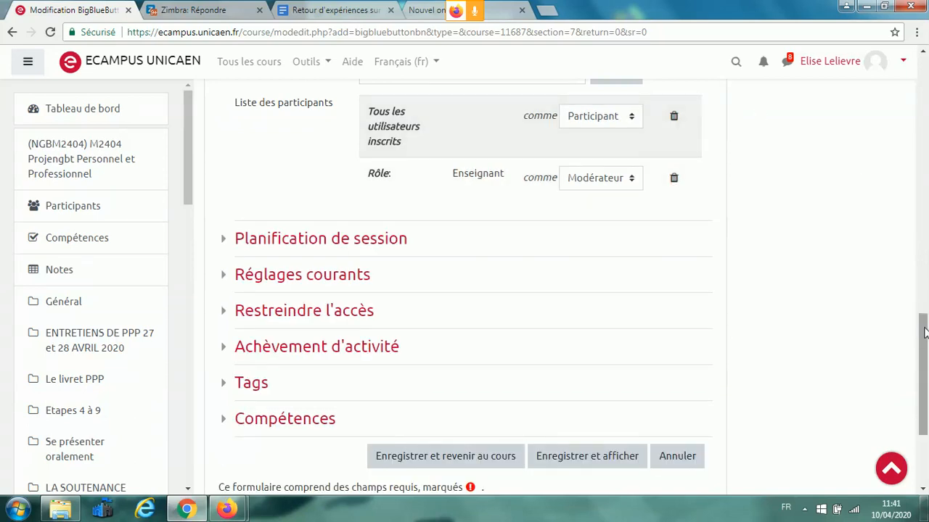
Enable the session's opening and closing access dates and set the opening to 27 avril 2020 at 14:00
left_click(367, 242)
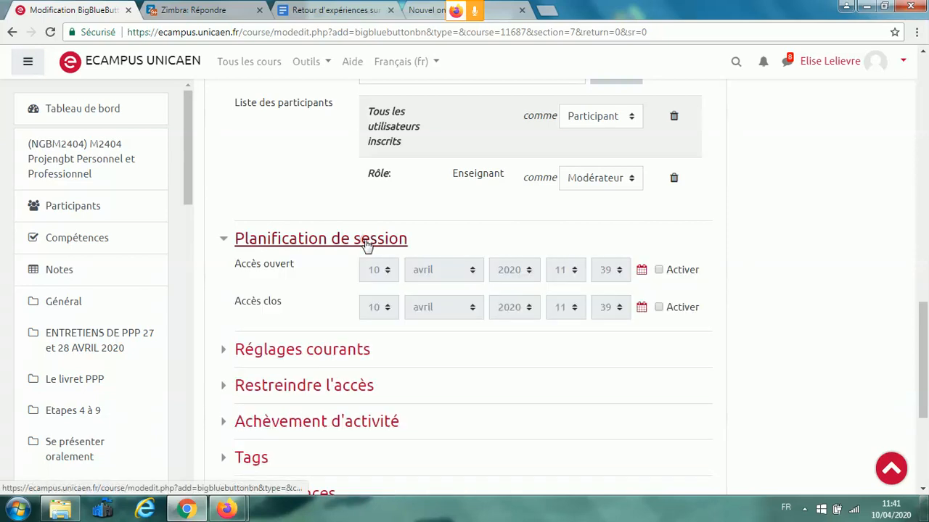
left_click(660, 272)
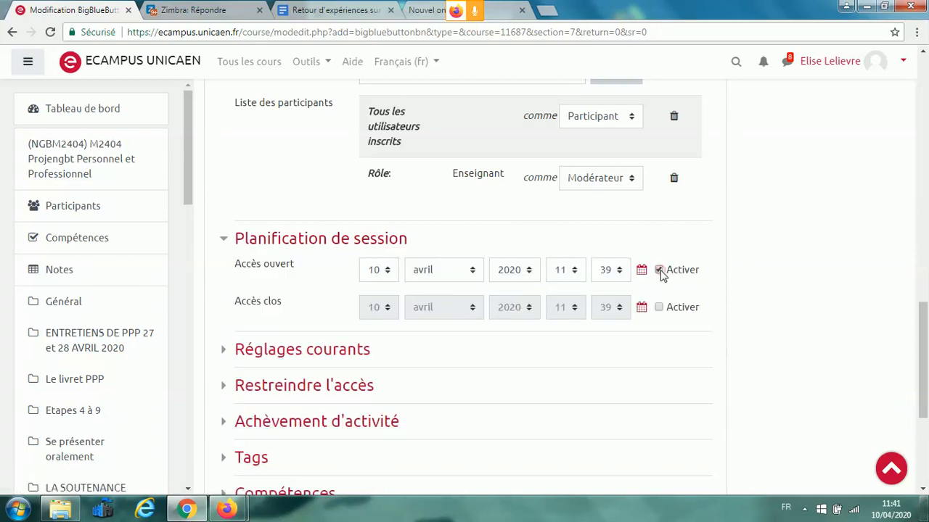
left_click(659, 309)
left_click(388, 271)
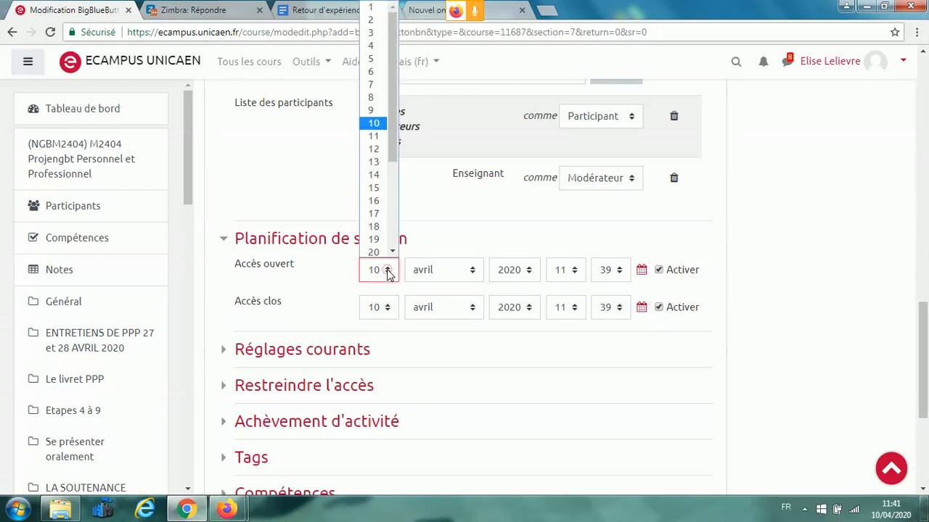
left_click_drag(393, 149, 385, 215)
left_click(382, 215)
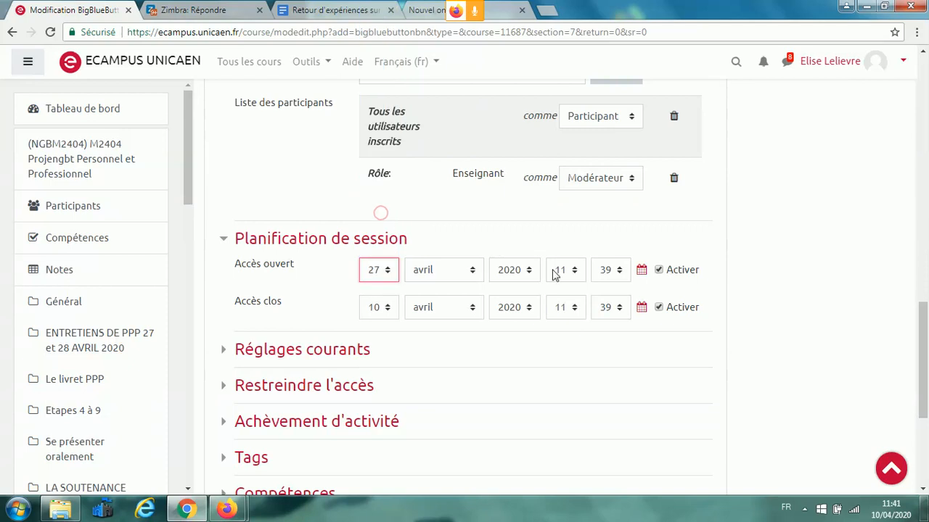
left_click(574, 273)
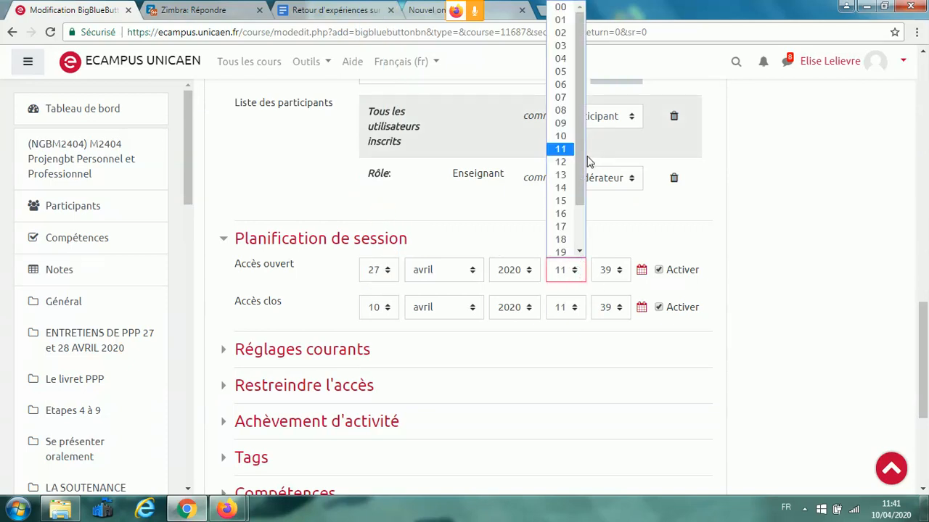
left_click(561, 190)
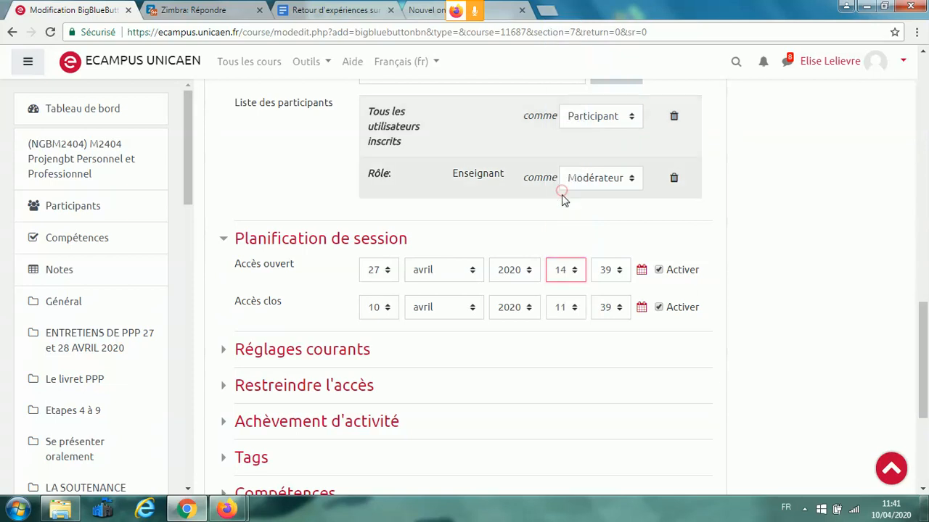
left_click(619, 272)
scroll(620, 152, "up", 4)
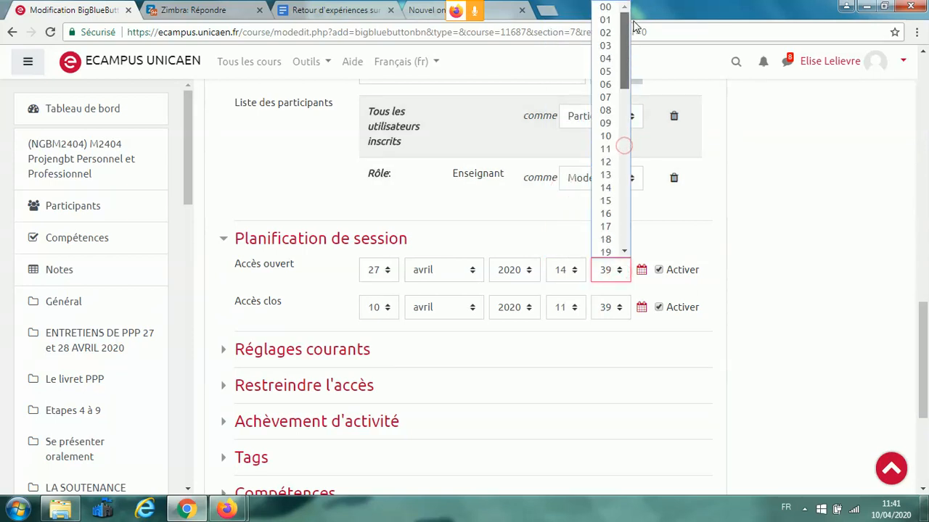
left_click(608, 8)
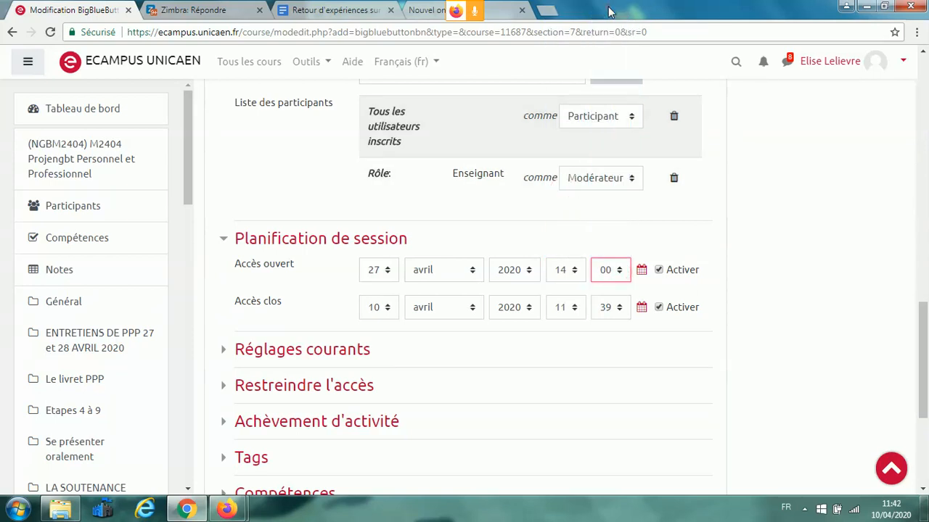
Set the session's closing access date to 27 avril 2020 at 14:18
left_click(387, 309)
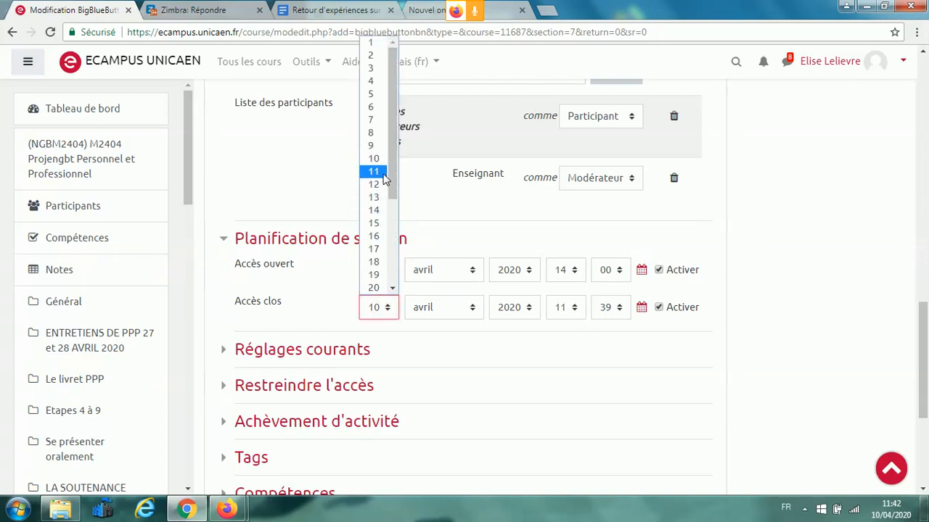
left_click_drag(392, 174, 392, 270)
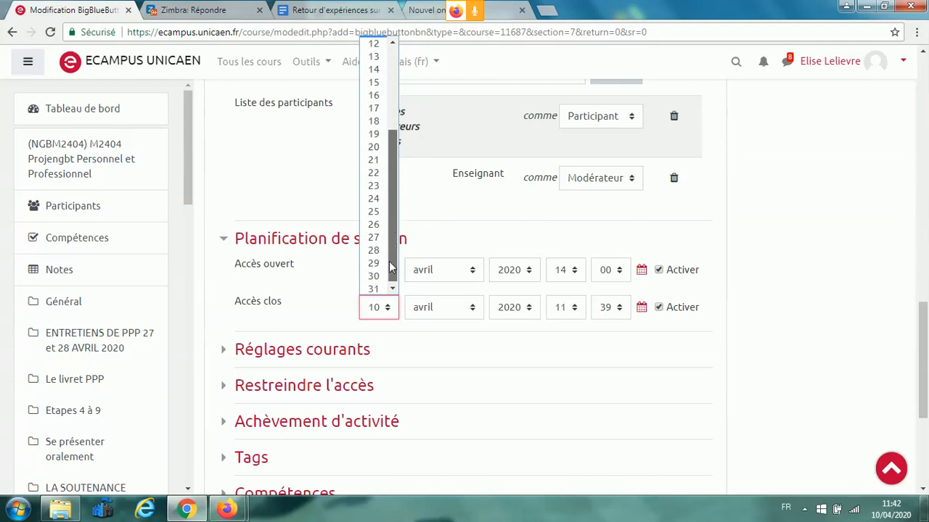
left_click(375, 234)
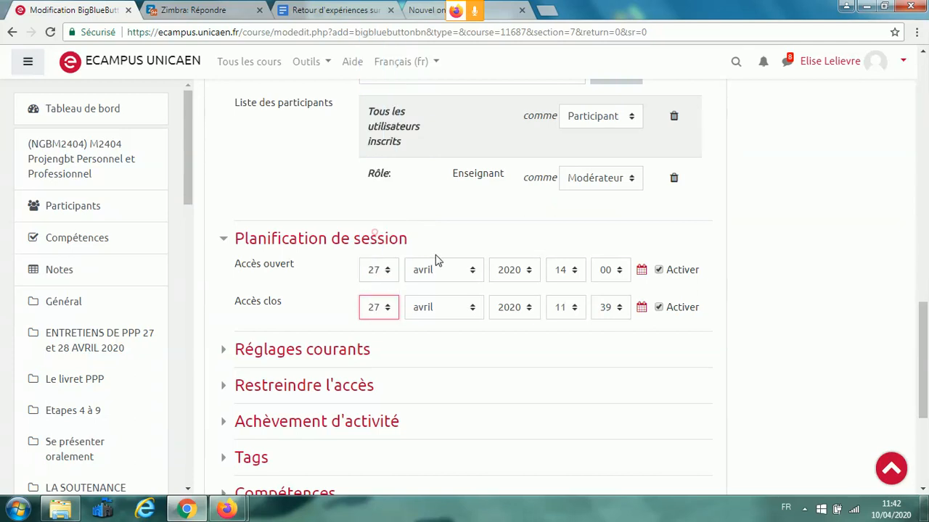
left_click(573, 307)
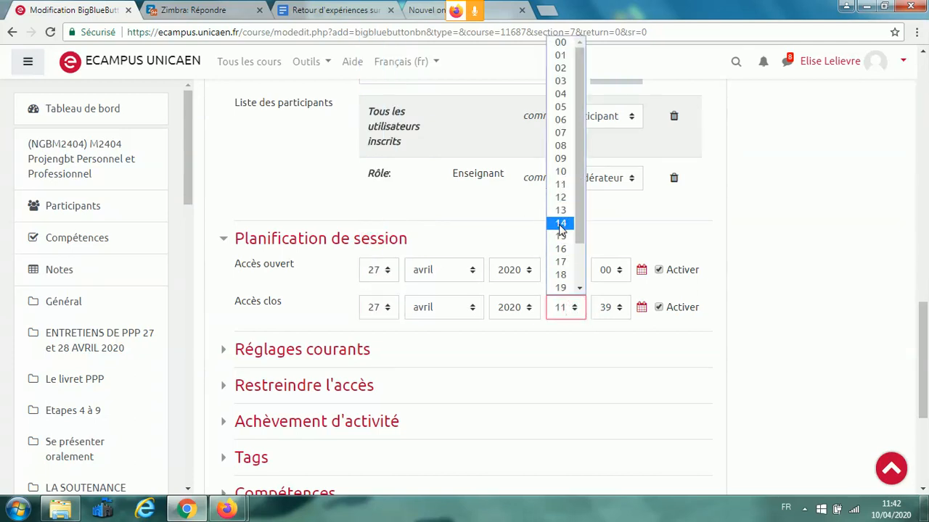
left_click(561, 223)
left_click(618, 310)
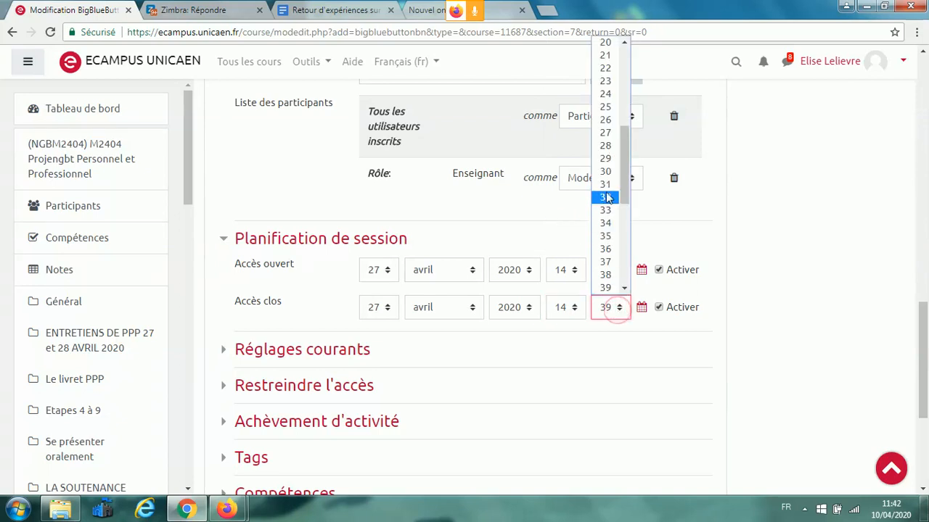
left_click_drag(626, 167, 630, 110)
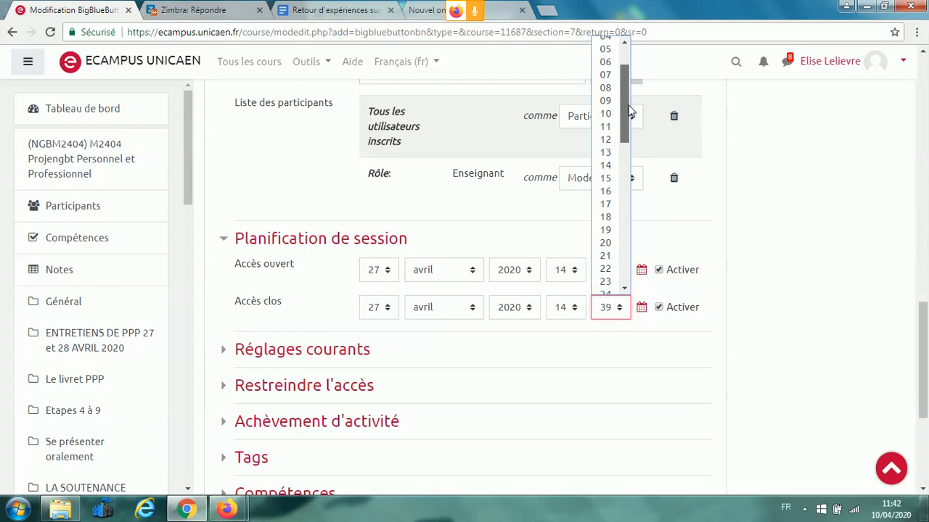
left_click(606, 218)
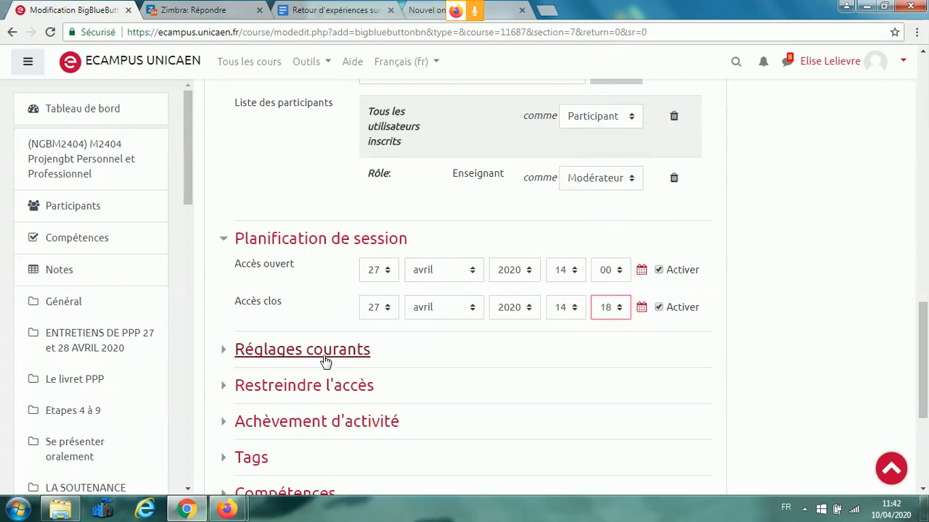
Review the activity's room, participant and common settings, then save it and return to the course
left_click_drag(924, 325, 925, 246)
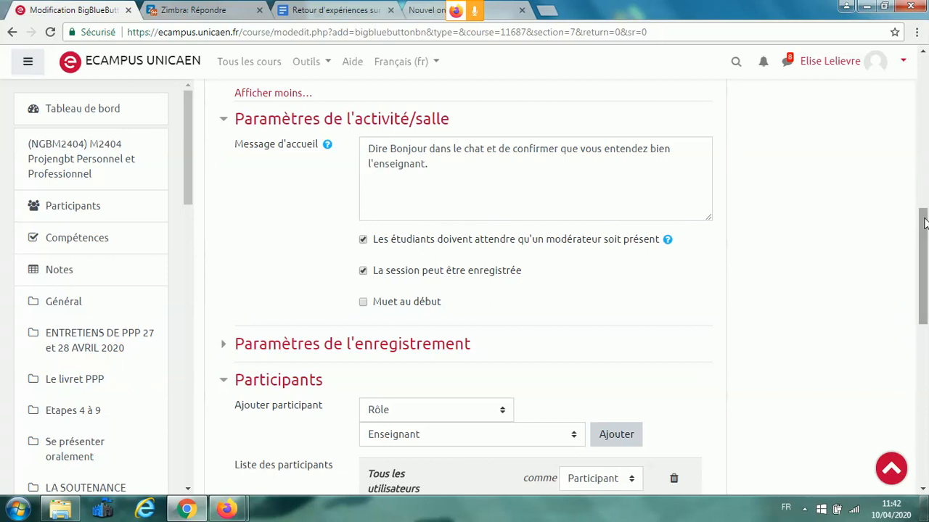
left_click_drag(925, 225, 921, 249)
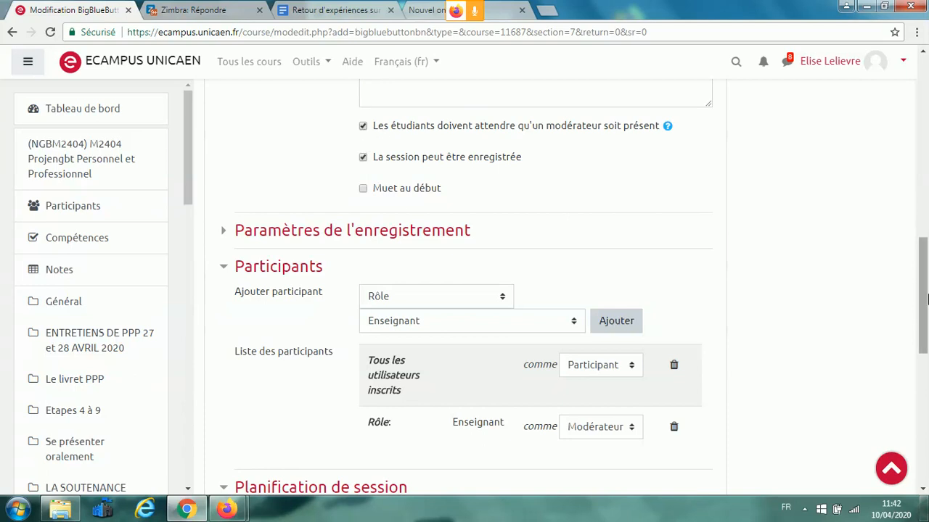
scroll(923, 258, "down", 5)
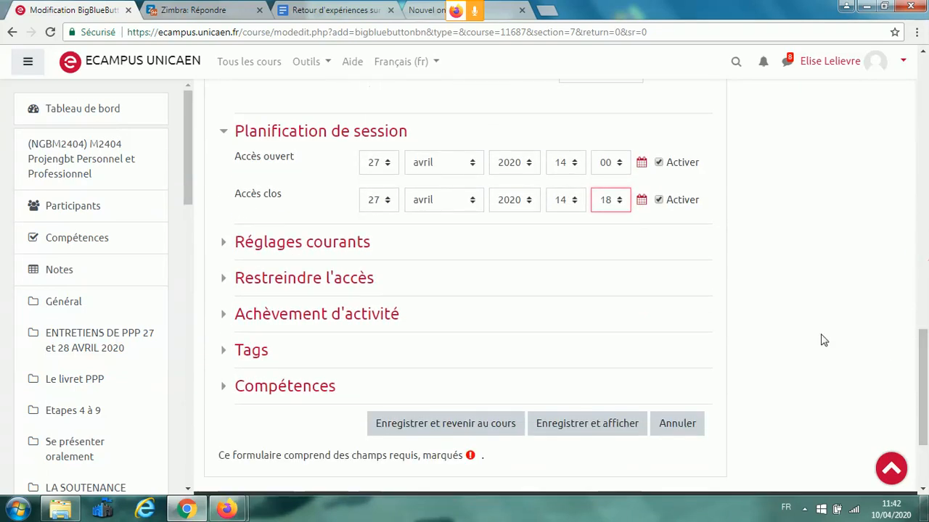
left_click(328, 245)
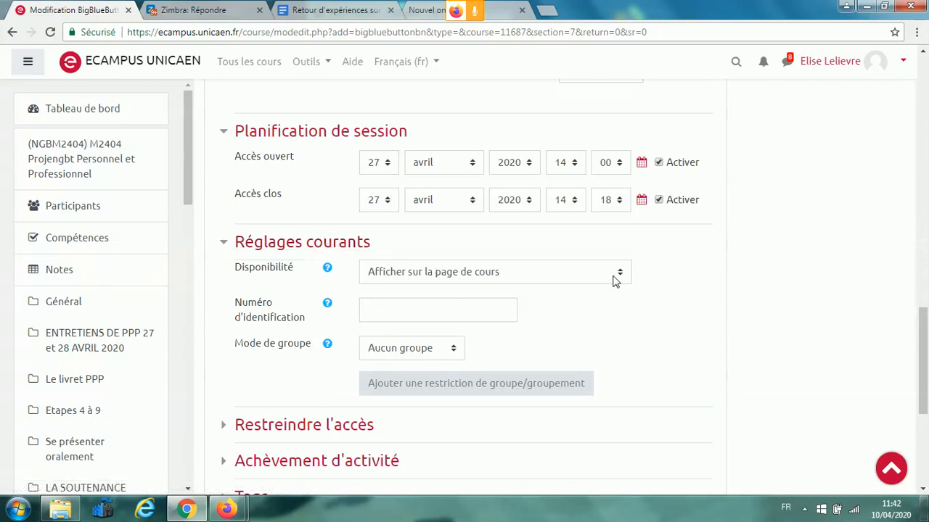
left_click_drag(925, 334, 925, 388)
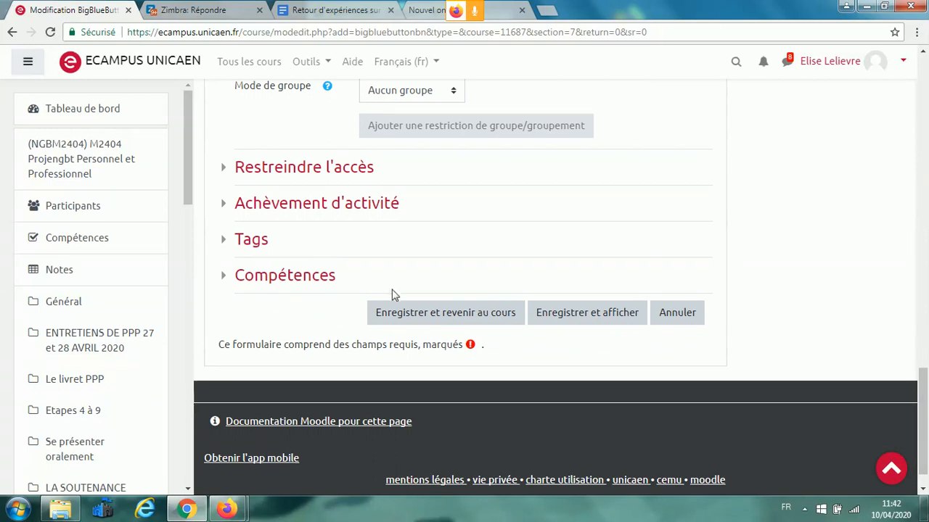
left_click(423, 317)
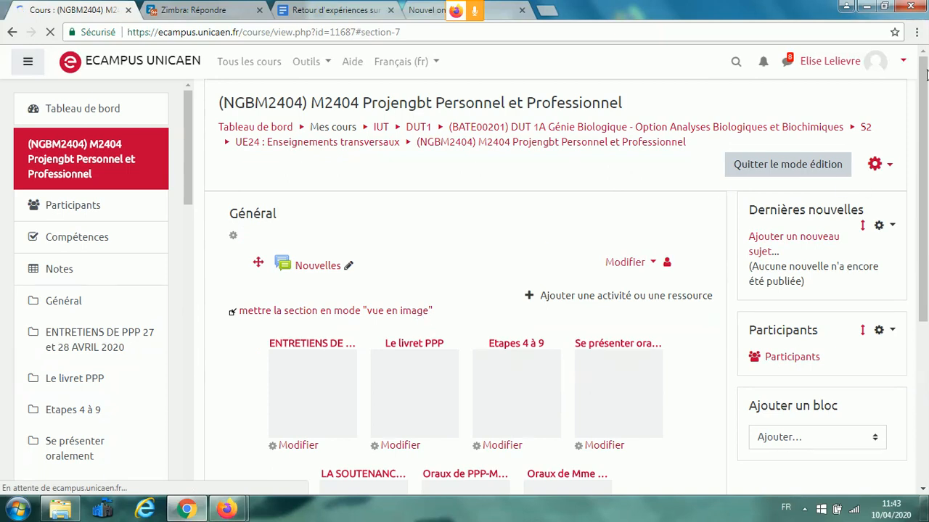
Add another BigBlueButtonBN activity to the section containing "Oraux du Jour J" and name it "Webconférence test"
left_click_drag(923, 92, 926, 196)
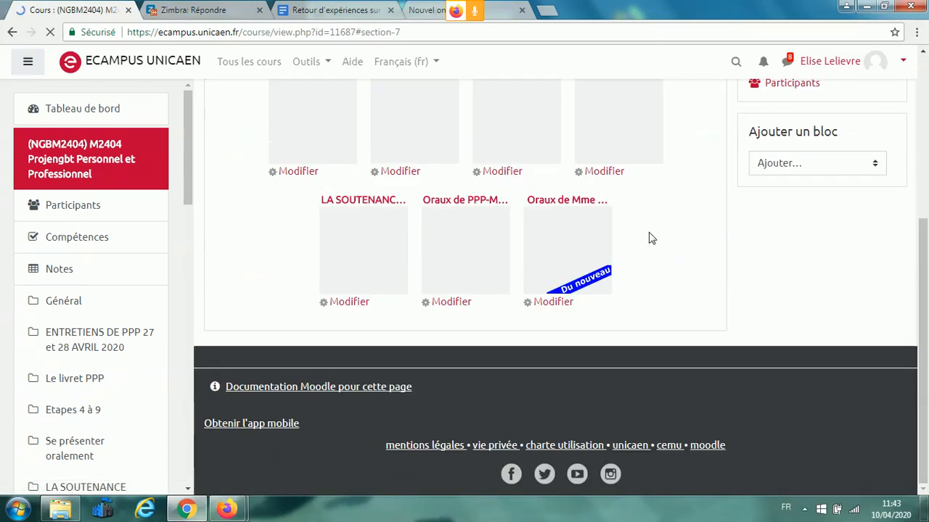
left_click(544, 200)
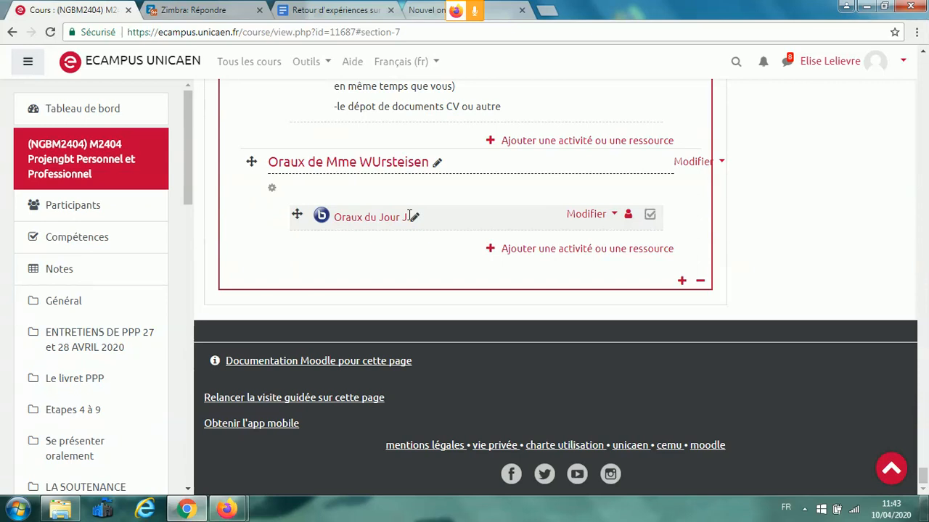
left_click(573, 252)
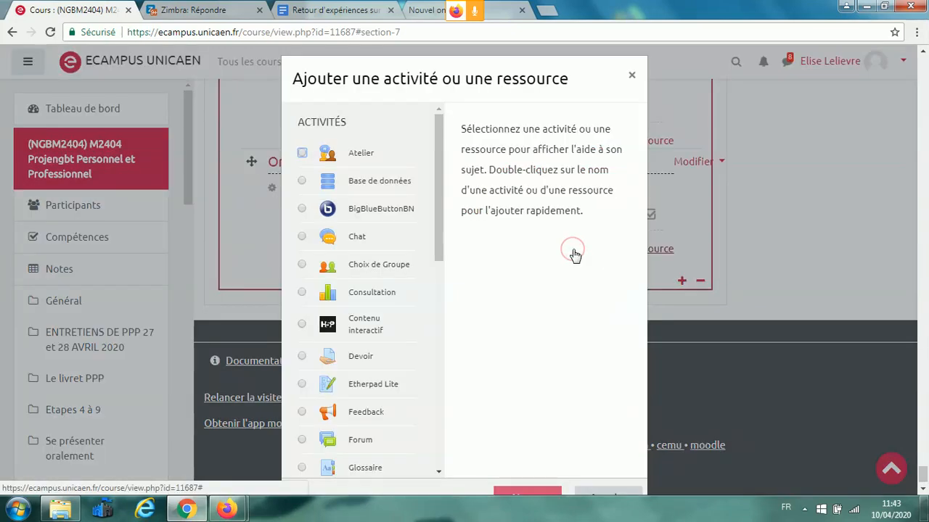
left_click(301, 208)
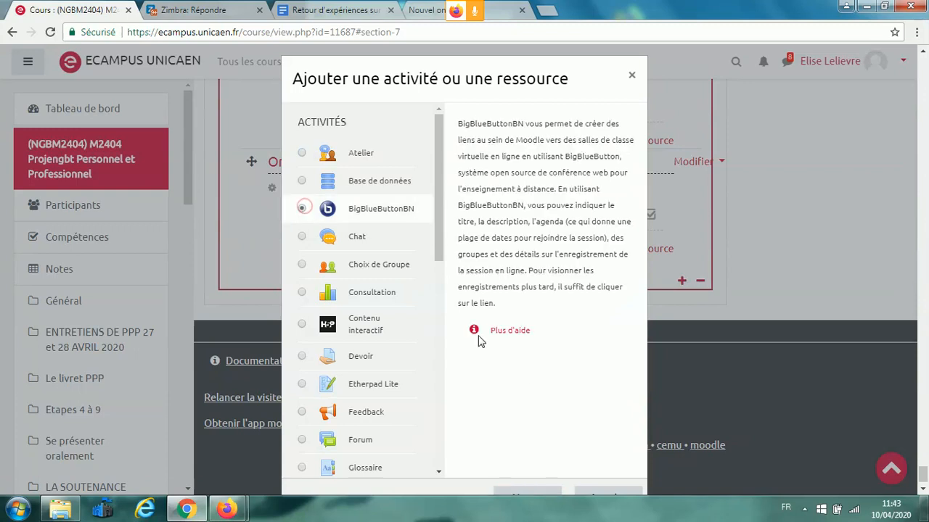
left_click(534, 496)
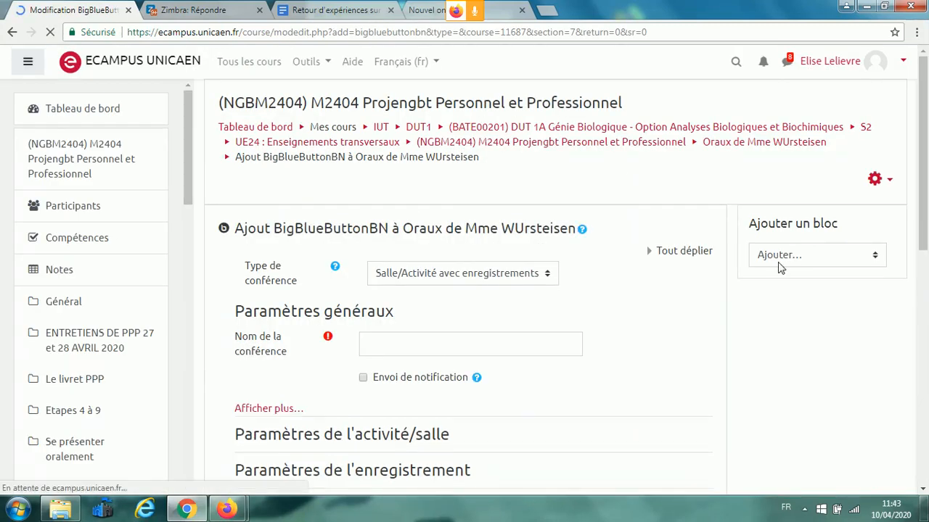
mouse_move(922, 71)
left_mouse_down()
mouse_move(925, 100)
mouse_move(926, 78)
left_mouse_up()
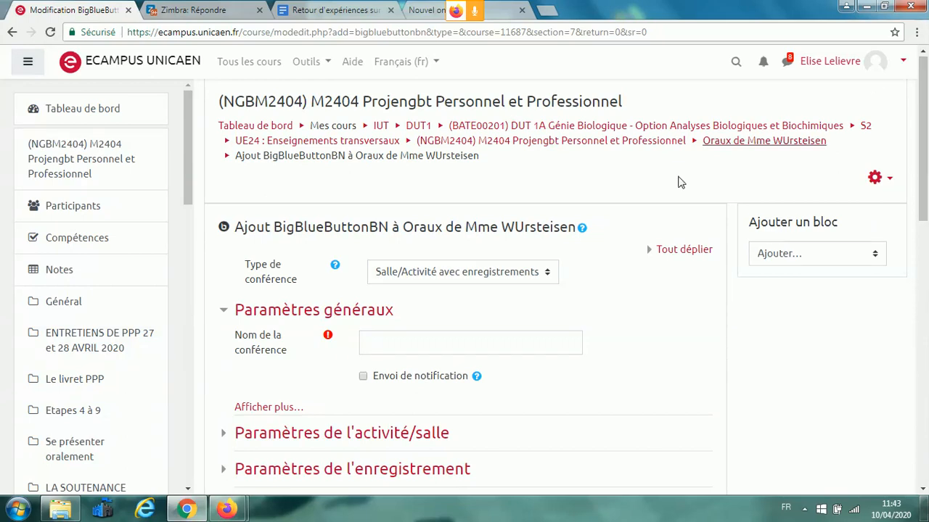
left_click(413, 345)
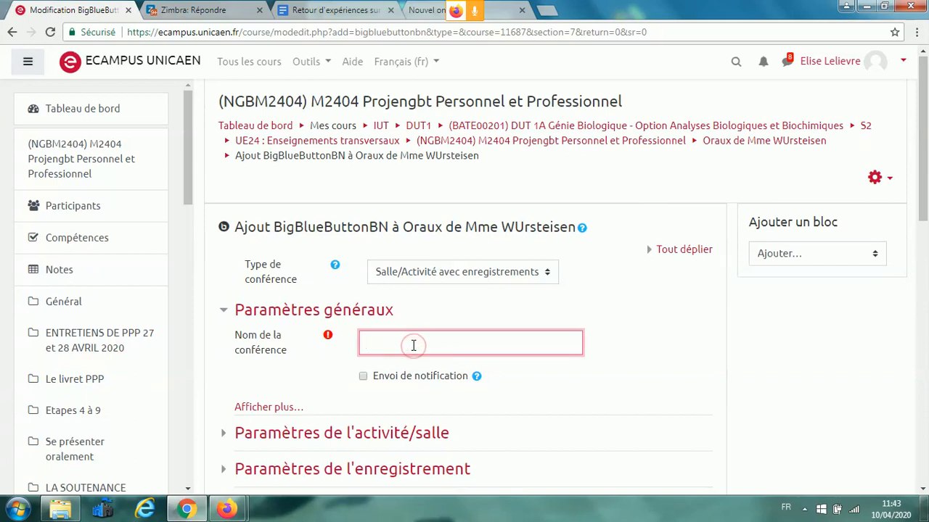
type("Webconférence test")
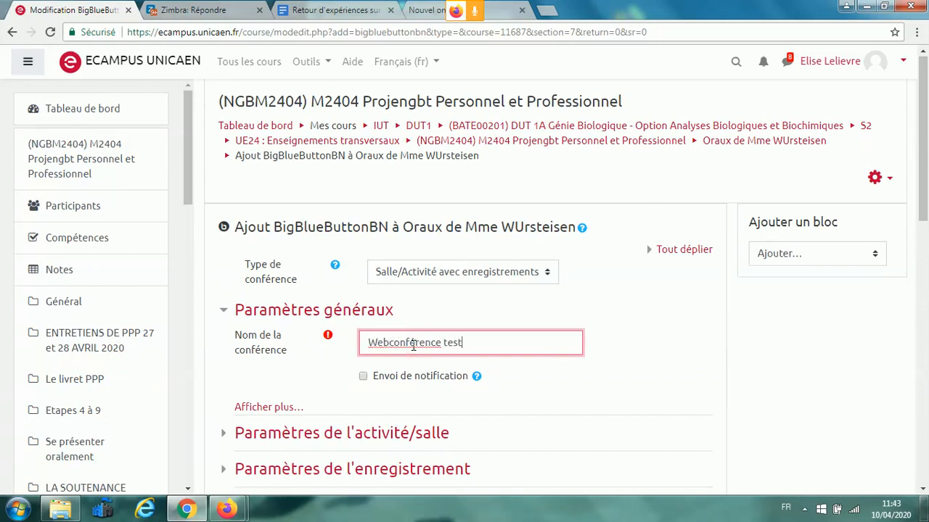
Assign all enrolled users as Modérateur in the test conference's participant list, keeping the authenticated-user role as Modérateur
left_click_drag(923, 114, 927, 226)
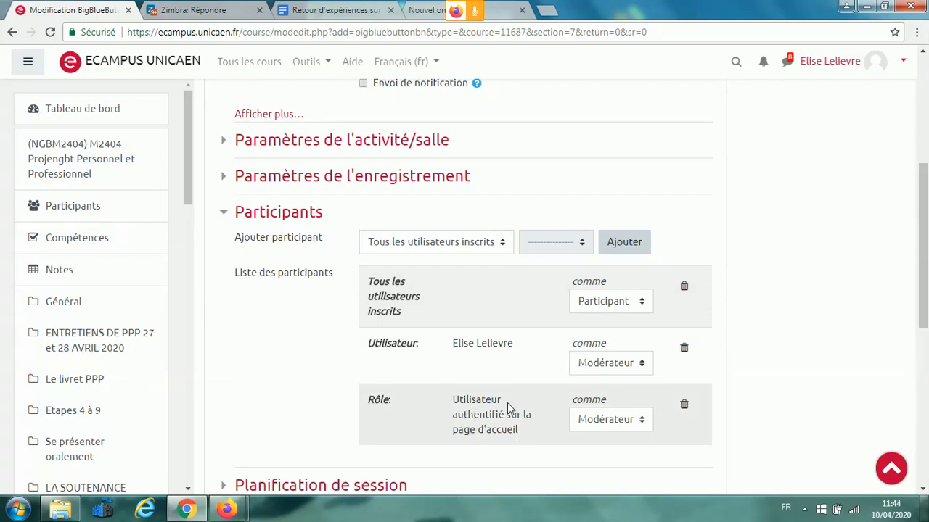
left_click(641, 420)
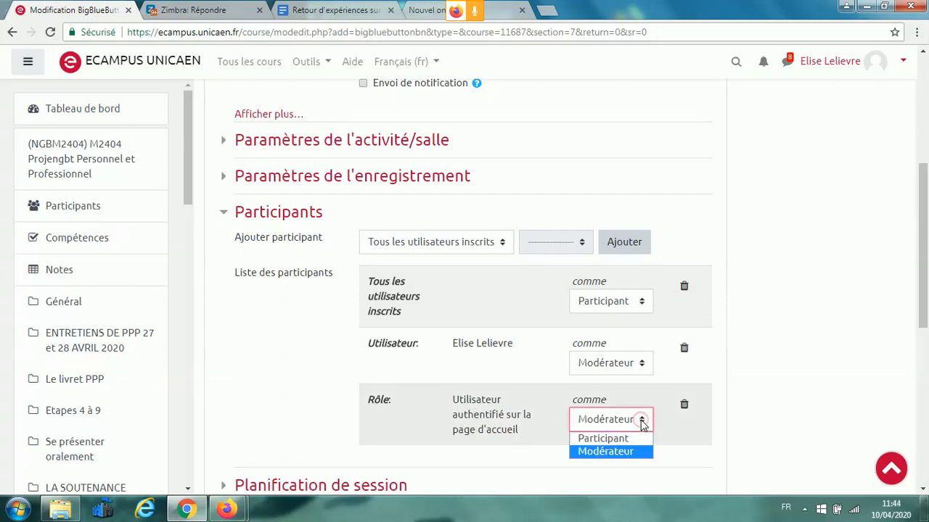
left_click(618, 451)
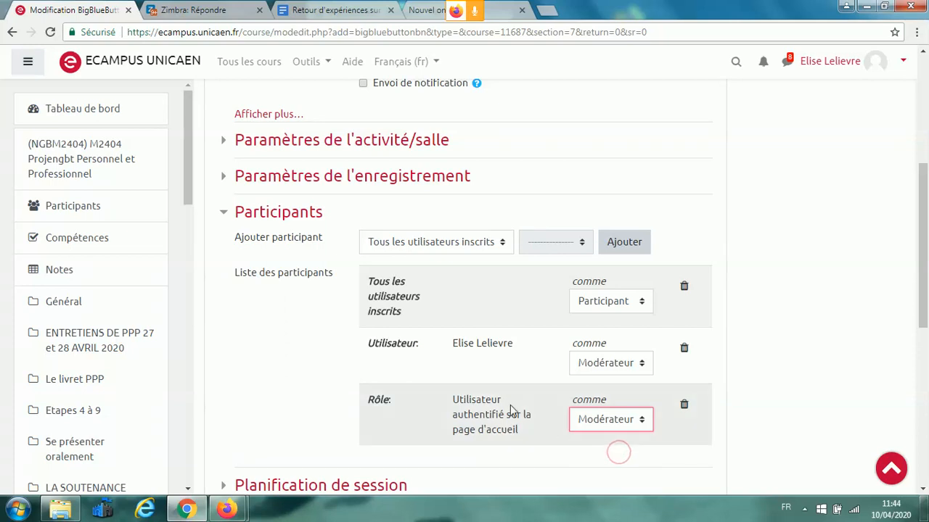
left_click(642, 304)
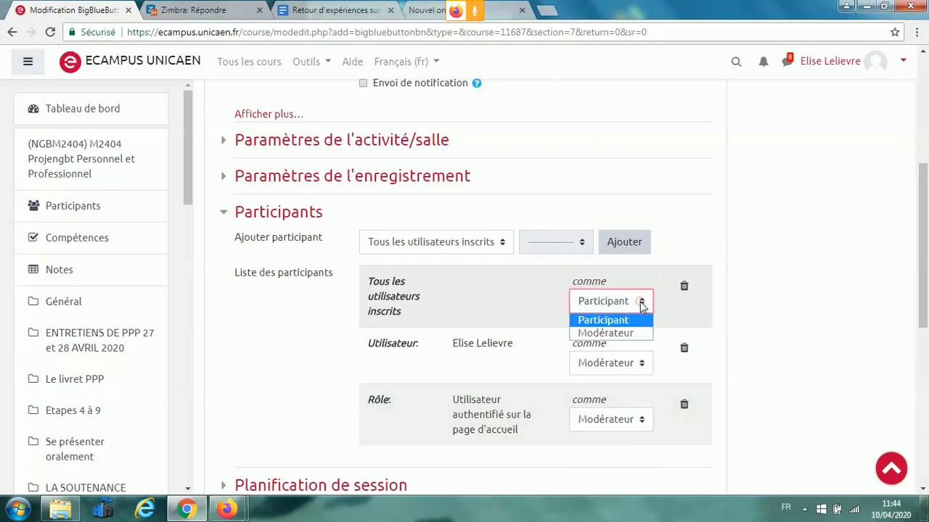
left_click(625, 333)
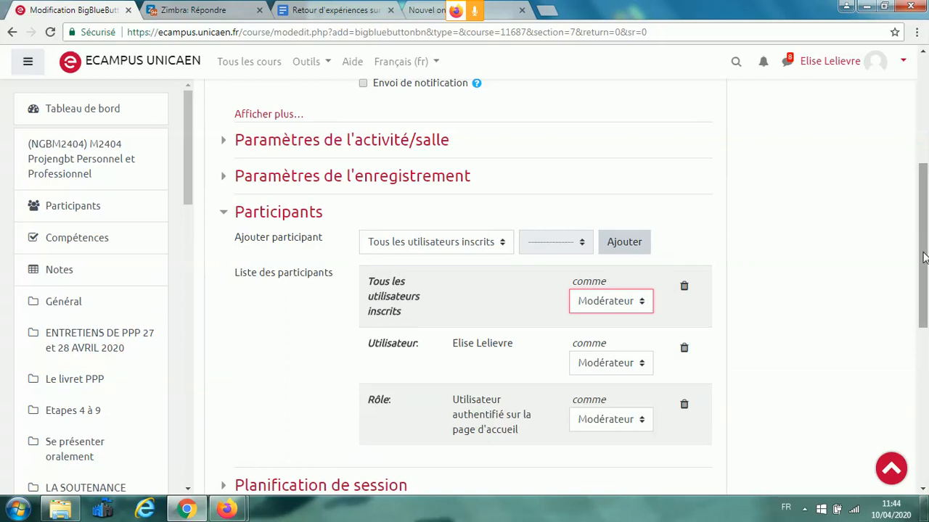
left_click_drag(919, 251, 924, 338)
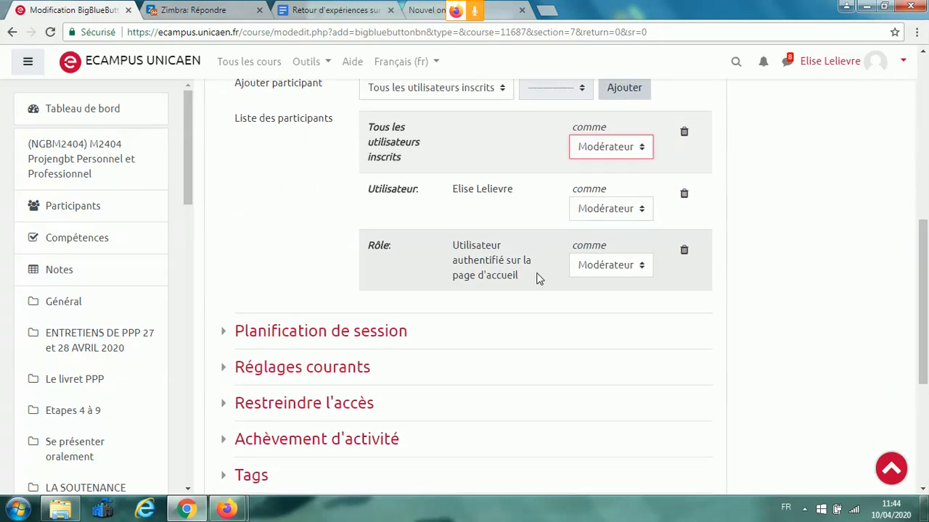
Expand the session planning, disable "Les étudiants doivent attendre qu'un modérateur soit présent" for the test conference, and save it back to the course
left_click(274, 339)
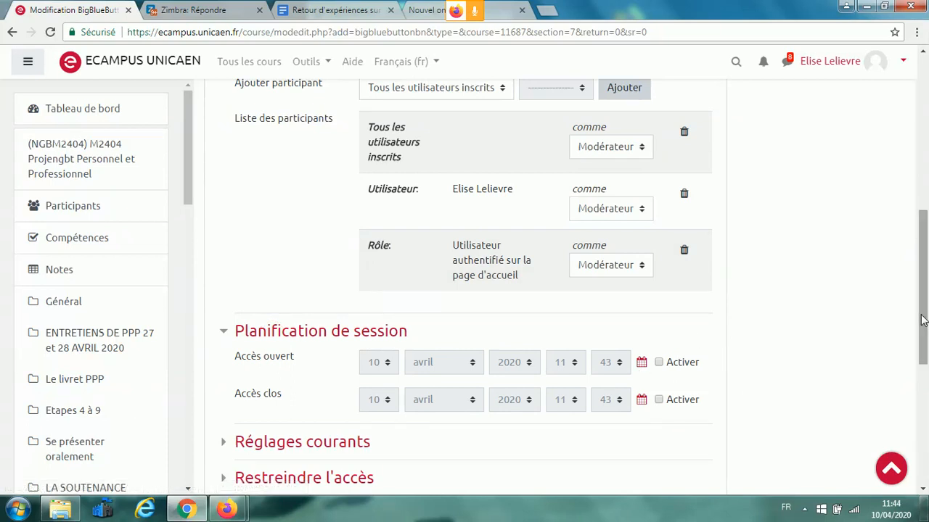
left_click_drag(921, 318, 926, 246)
left_click(330, 171)
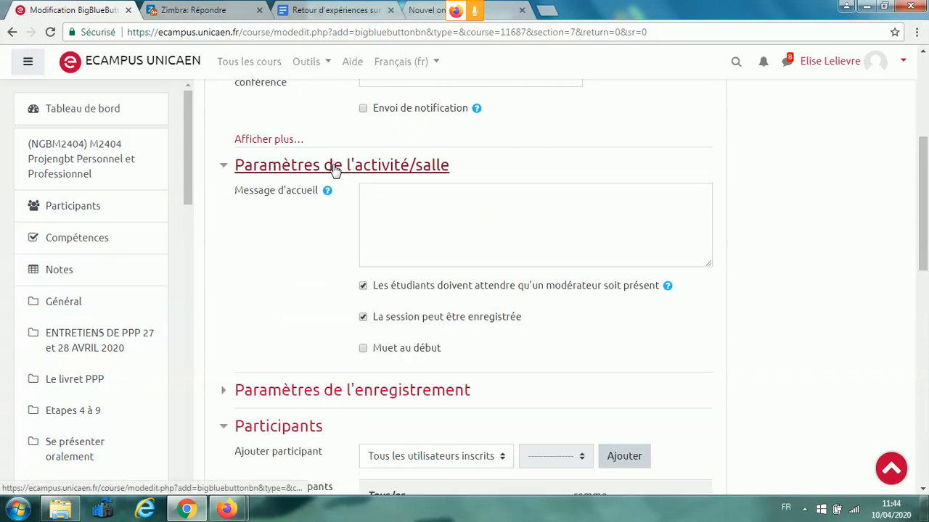
left_click(363, 287)
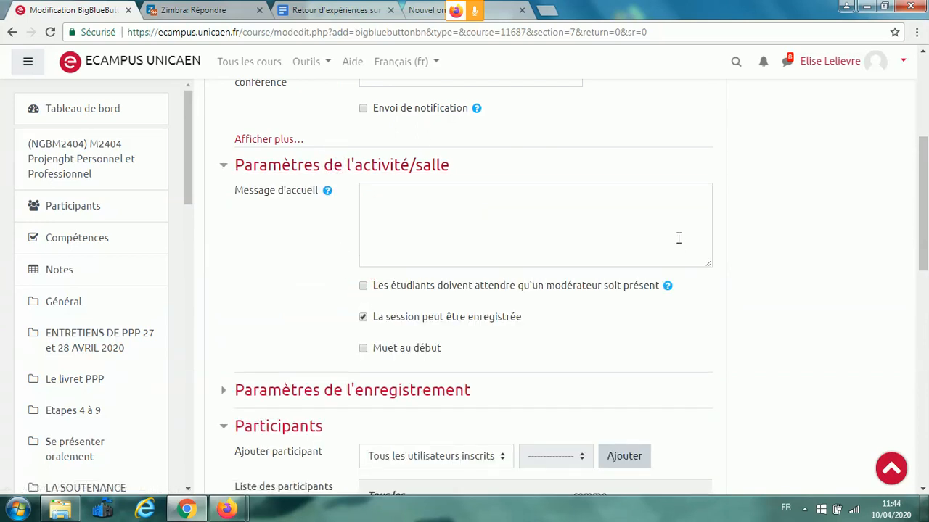
scroll(927, 169, "down", 6)
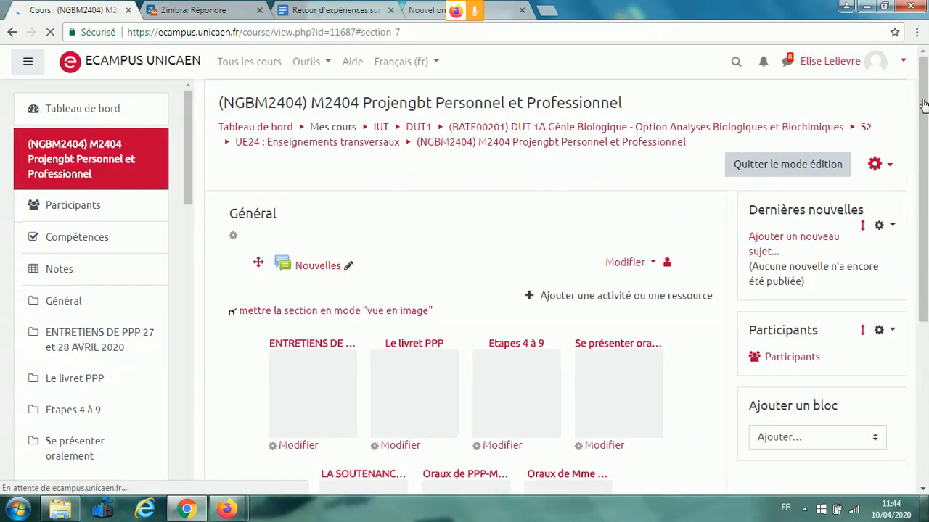
Check the section with the new conferences, then open the settings of the activity "Utilisez cette visio pour faire des tests avant l'entretien"
scroll(922, 104, "down", 3)
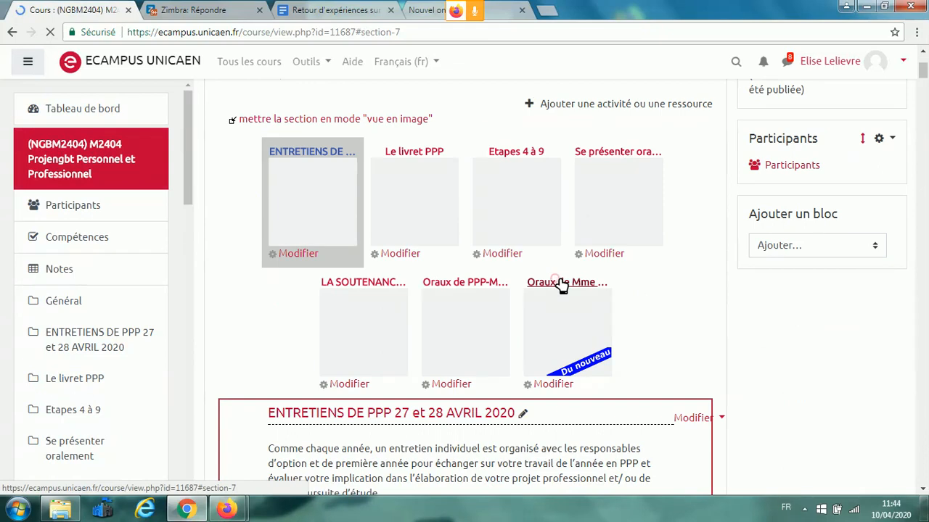
left_click(561, 283)
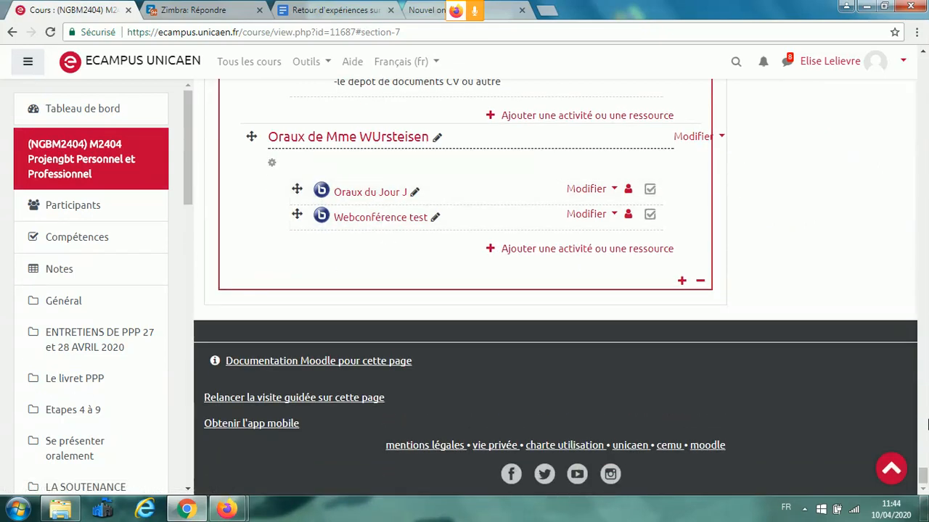
scroll(923, 476, "up", 5)
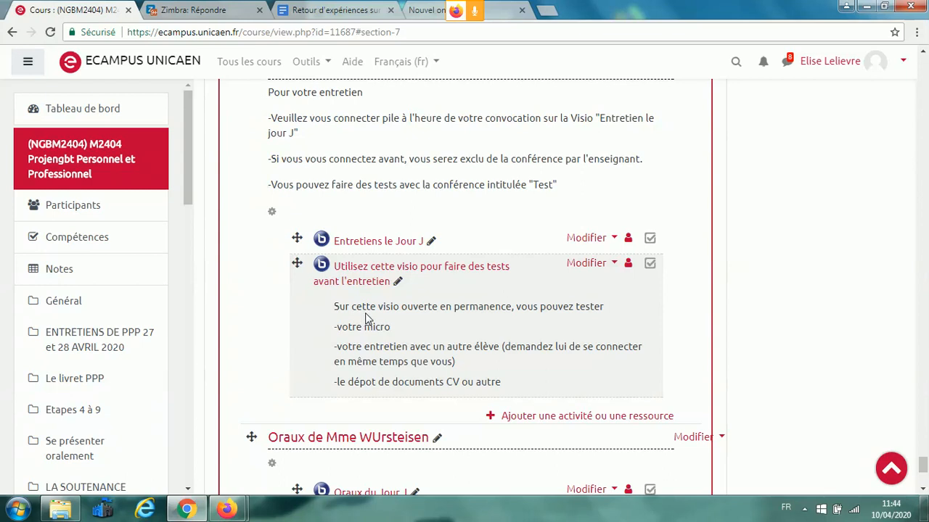
left_click(592, 263)
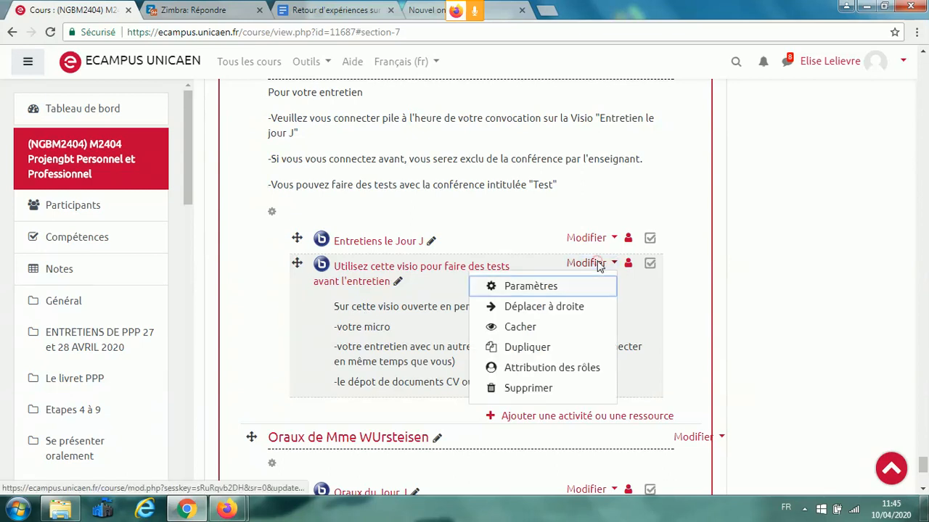
left_click(528, 287)
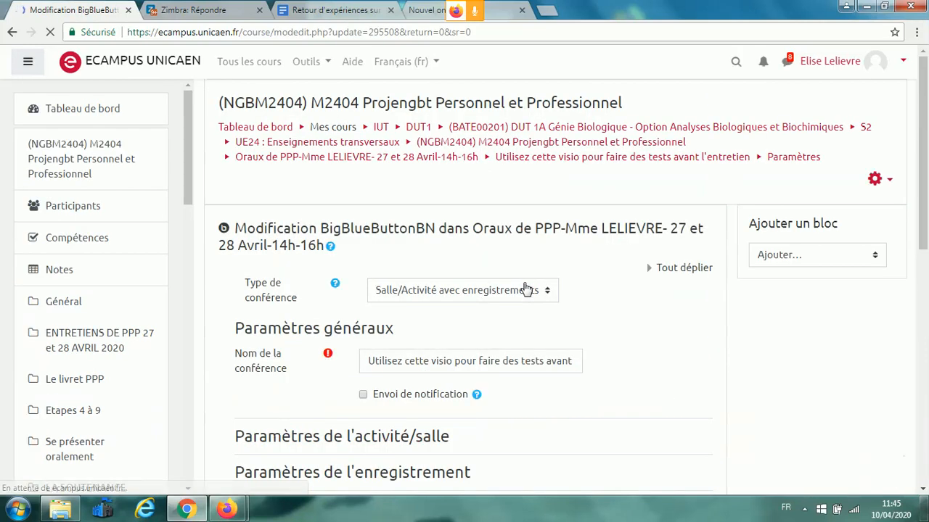
Expand the activity's room settings and the additional general settings to show its description text
left_click_drag(921, 104, 927, 169)
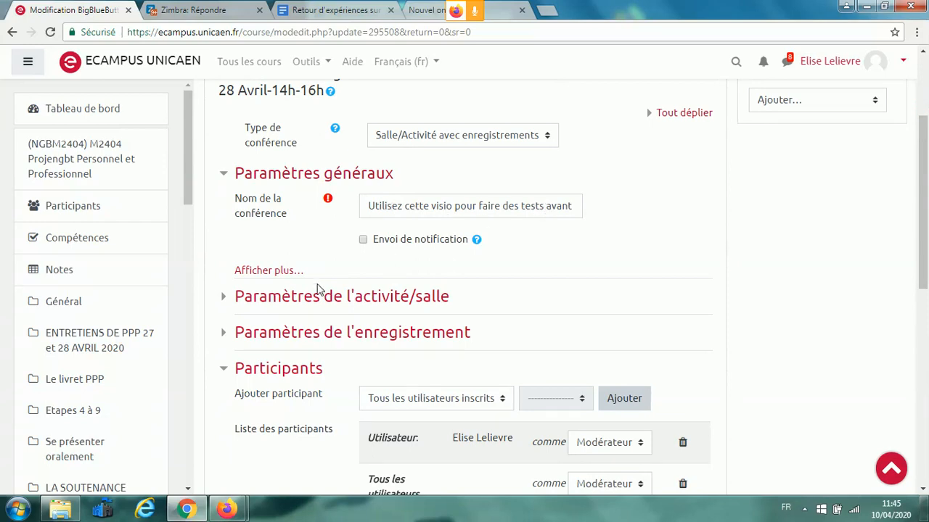
left_click(303, 298)
left_click(243, 271)
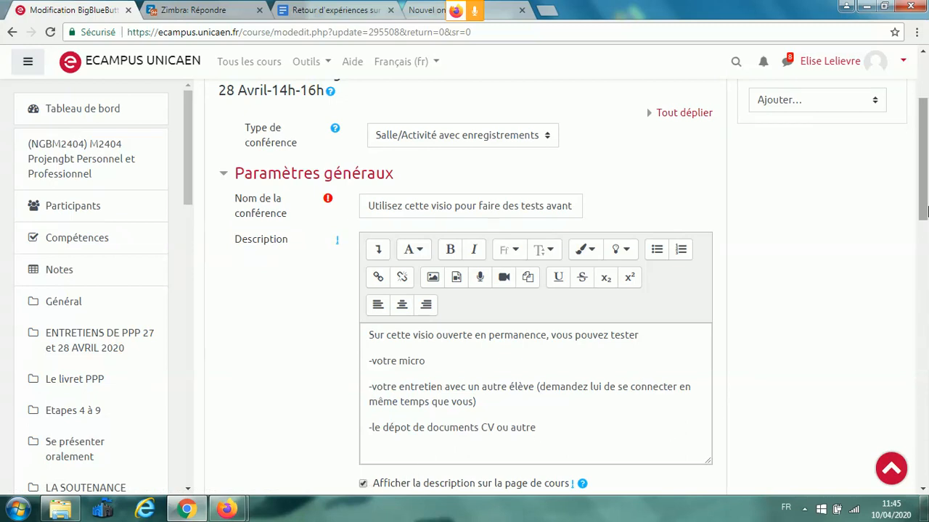
scroll(534, 274, "down", 1)
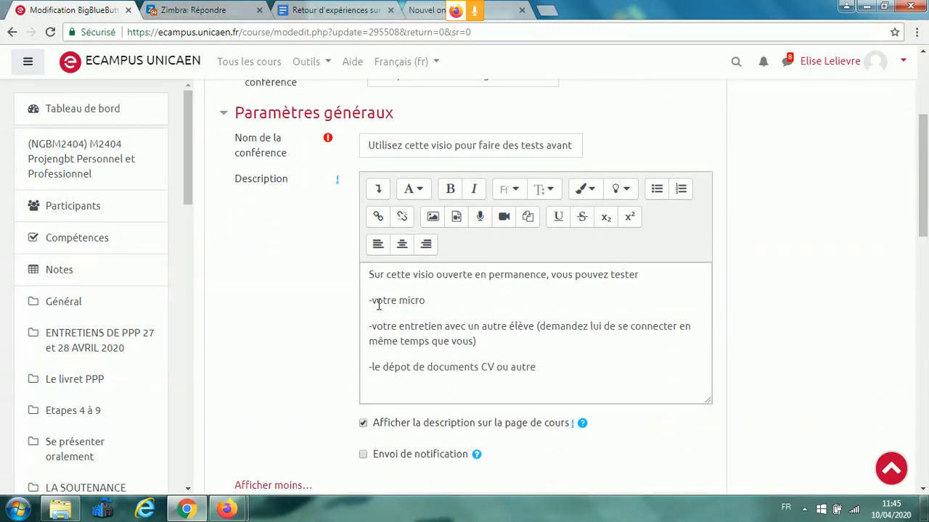
In the description, complete "micro" as "microphone" and add "grâce au tutoriel envoyé" to the document upload line
left_click(428, 303)
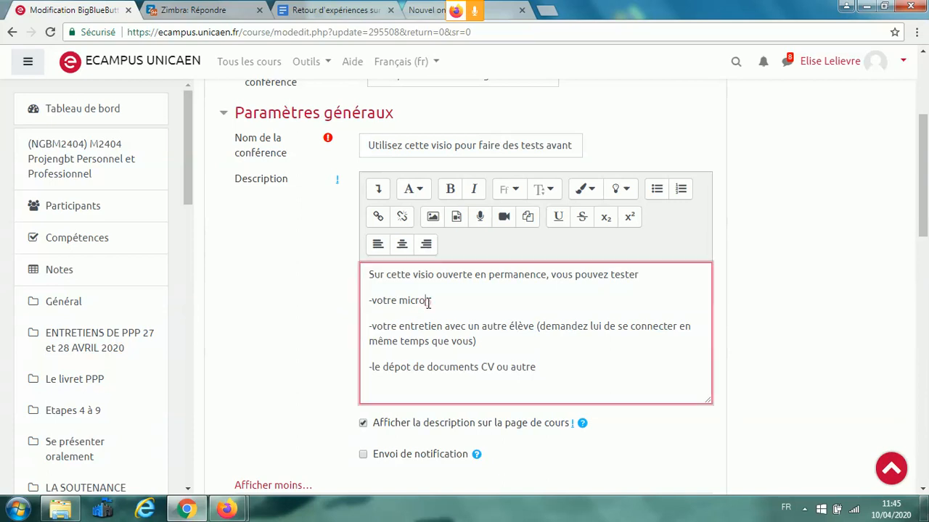
type("phon")
left_click(564, 371)
type("g")
type("^race au t")
key("BackSpace")
key("BackSpace")
key("BackSpace")
key("BackSpace")
key("BackSpace")
key("BackSpace")
type("âce au tutor")
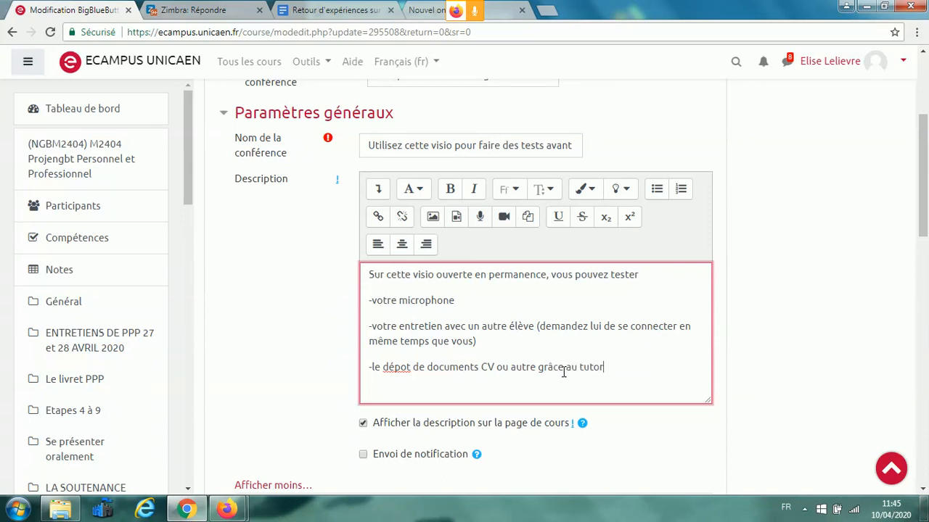
type("iel envoyé")
Review the activity's room and participant settings, then save the changes and return to the course
scroll(927, 266, "down", 1)
scroll(927, 266, "down", 3)
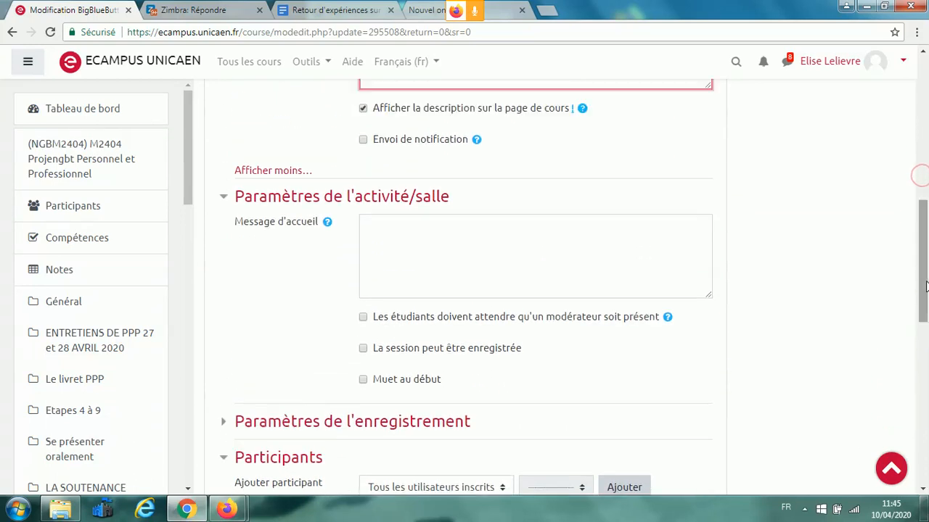
scroll(927, 340, "down", 7)
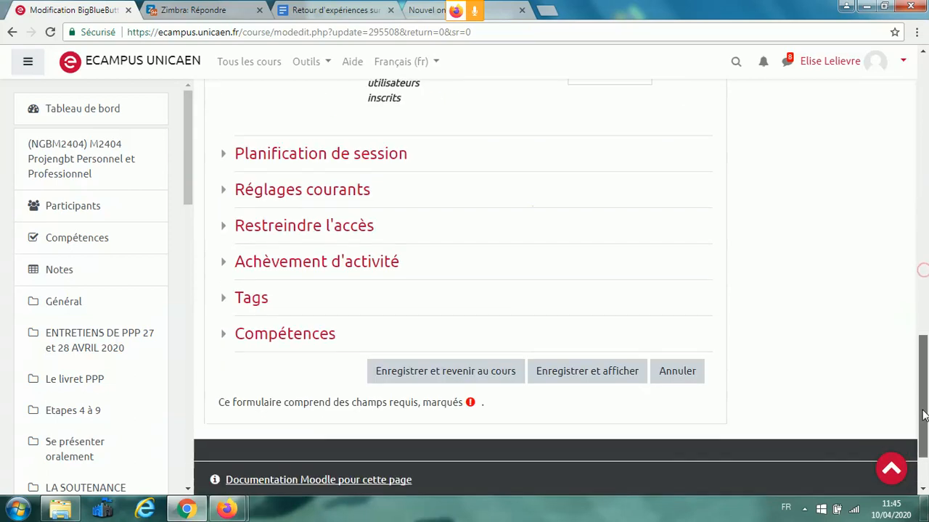
scroll(927, 341, "up", 4)
left_click_drag(927, 341, 920, 399)
left_click(441, 424)
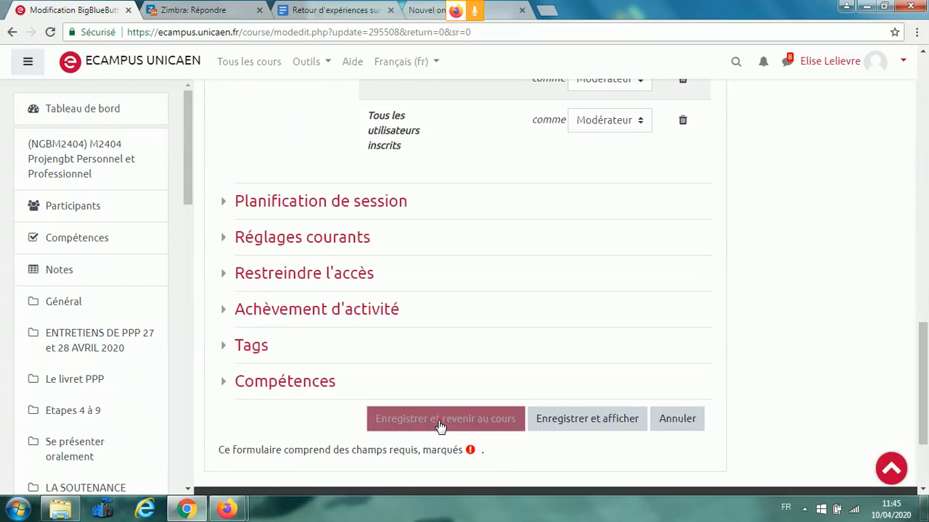